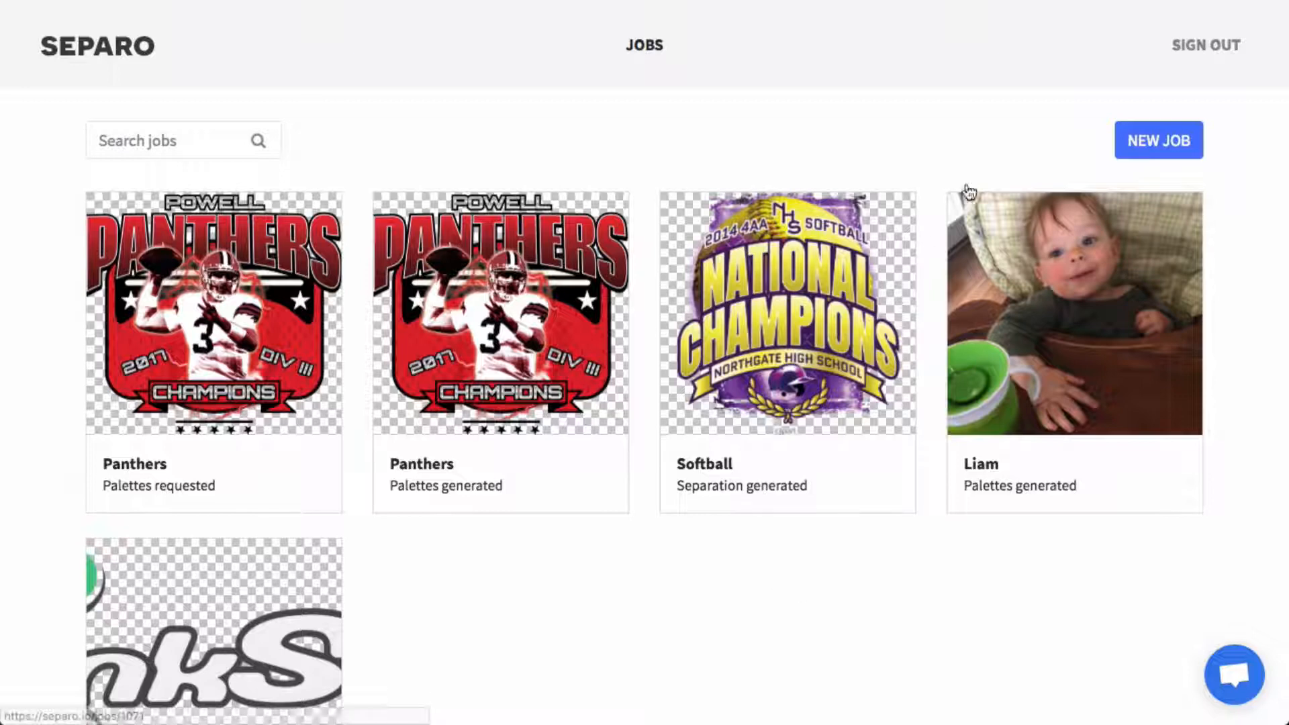
pyautogui.scroll(-1, 1205, 56)
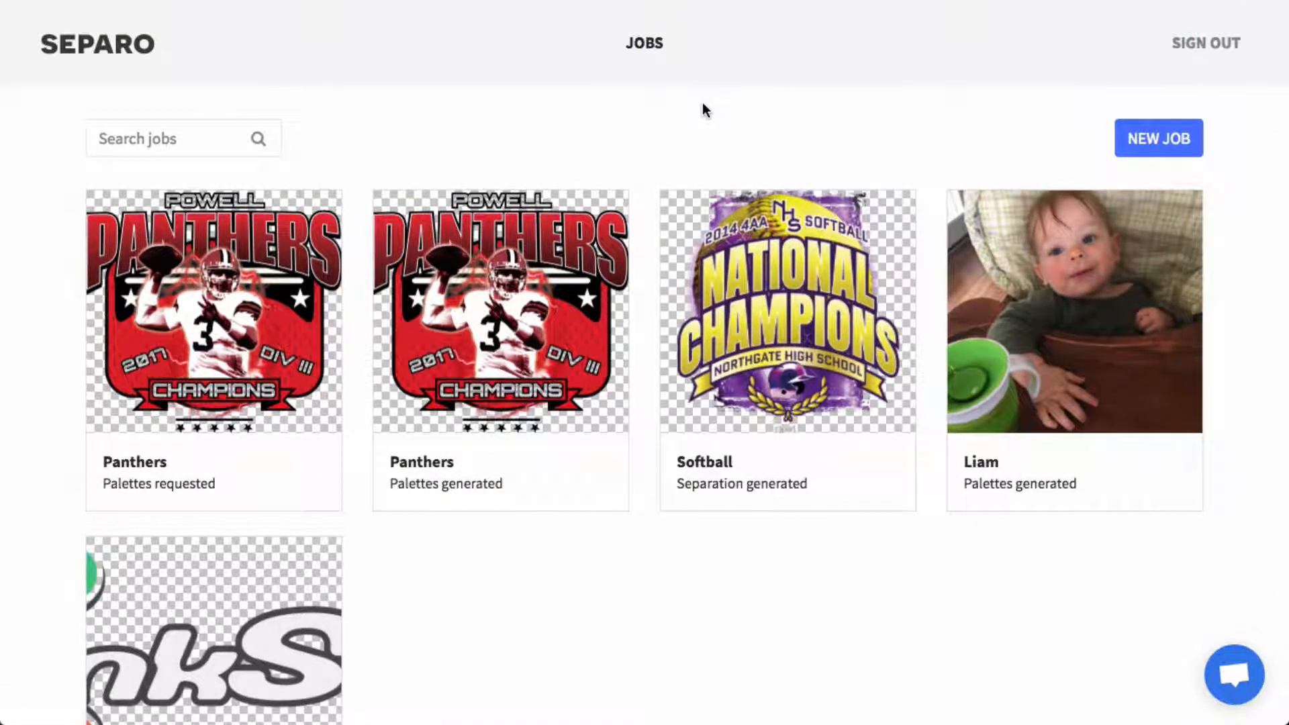
pyautogui.click(143, 136)
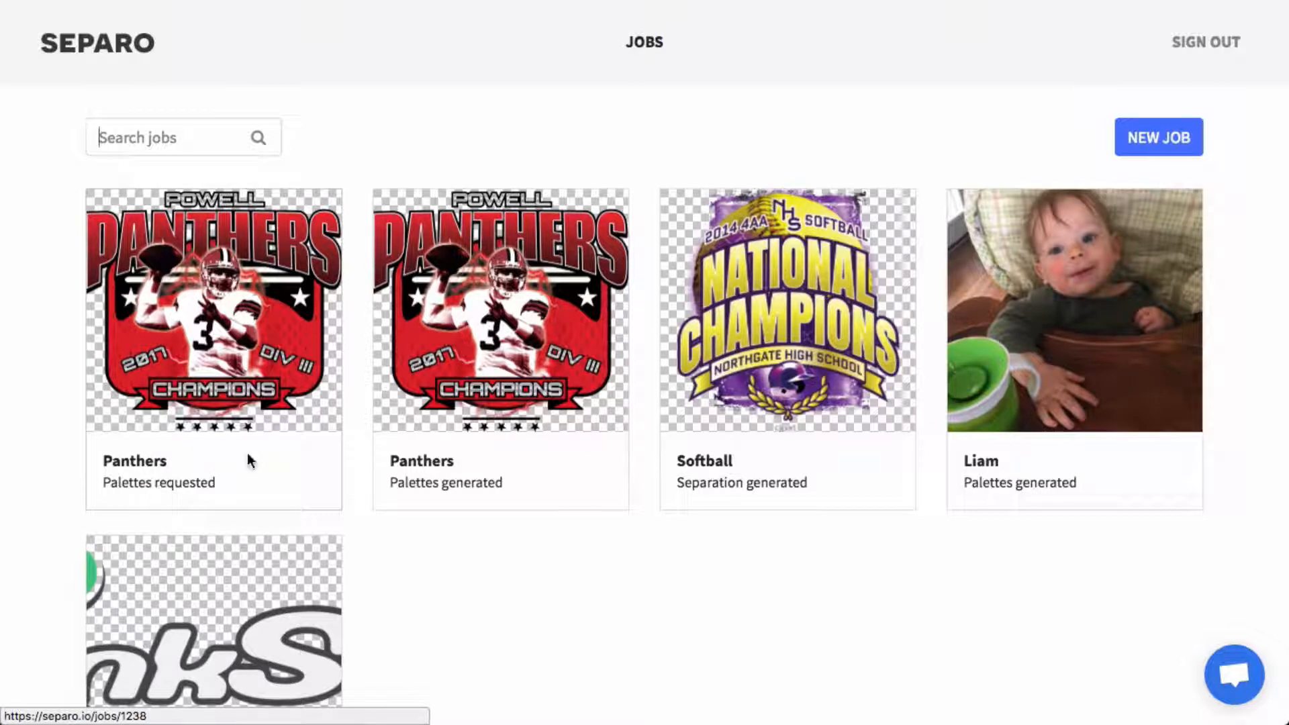
# Step: Create a new job from the Panthers.png artwork on the Desktop
pyautogui.click(1176, 139)
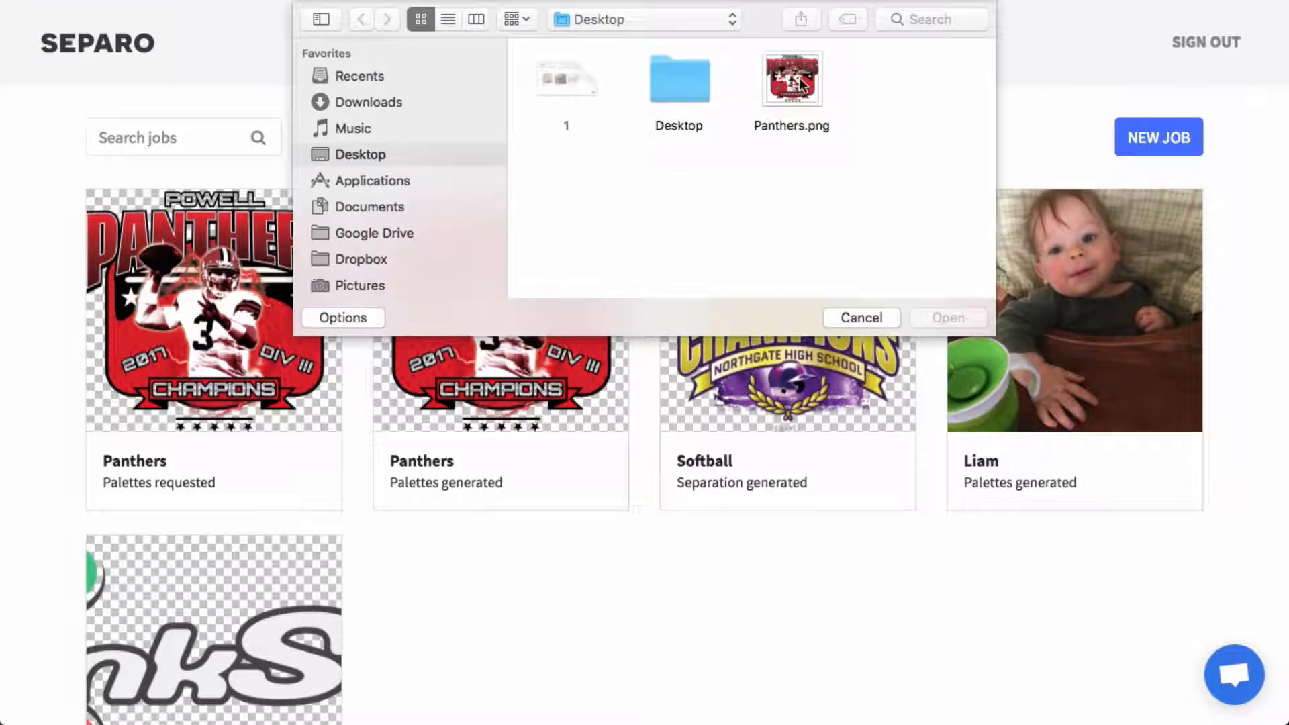
pyautogui.click(793, 81)
pyautogui.click(941, 322)
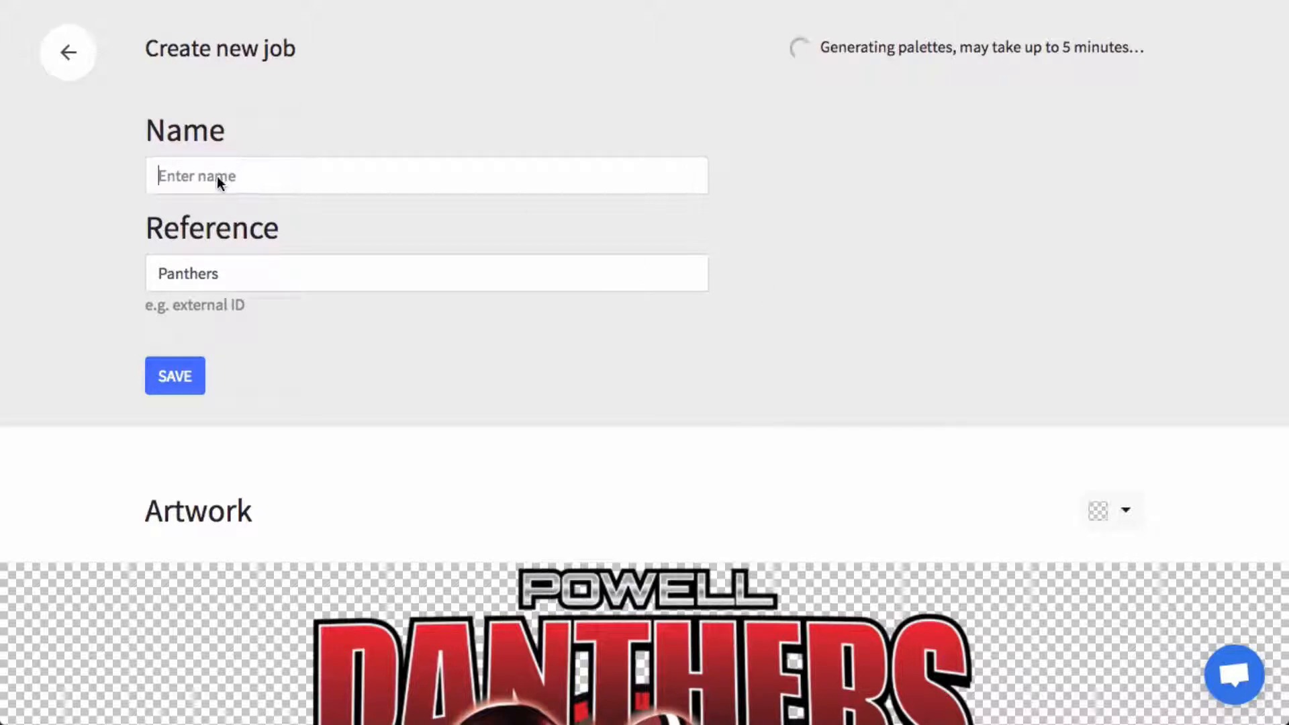
# Step: Name the new job Panther and extend its reference to Panthers-2017
pyautogui.write('Panther')
pyautogui.click(261, 272)
pyautogui.write('-2017')
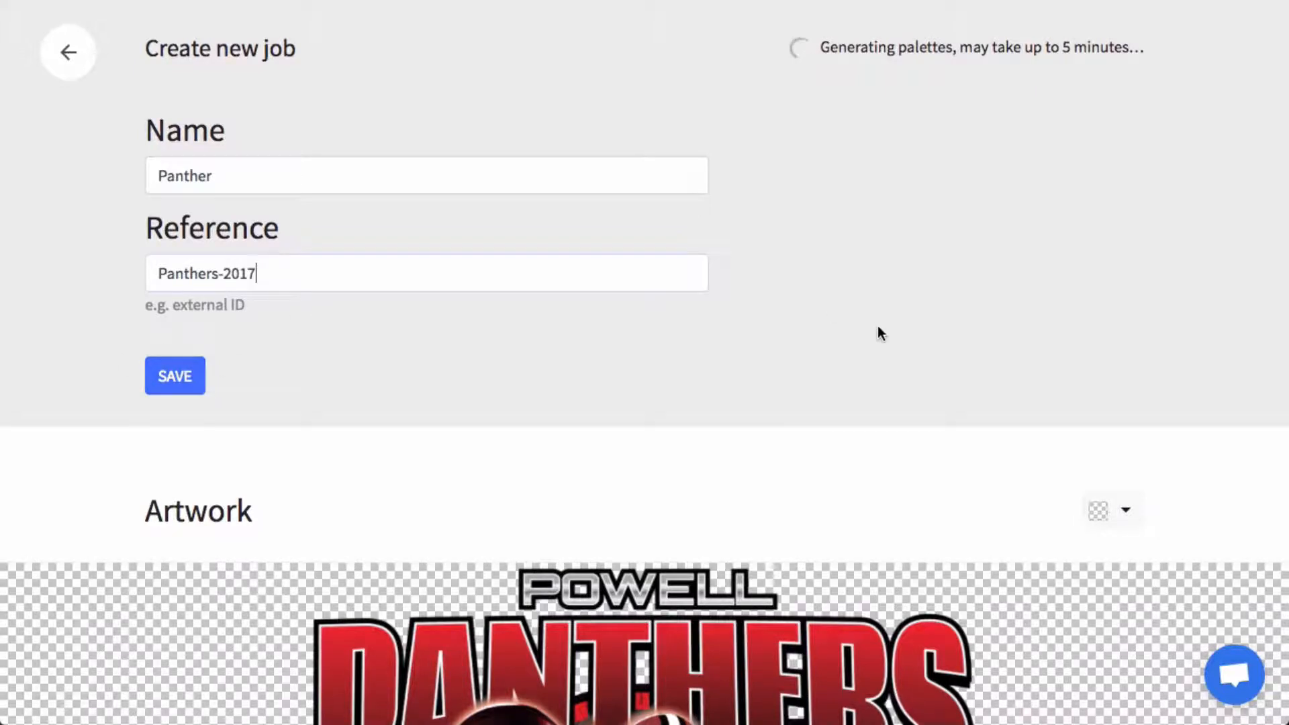
# Step: Set the artwork's preview background to Black and save the new job
pyautogui.scroll(-4, 877, 334)
pyautogui.scroll(-2, 878, 329)
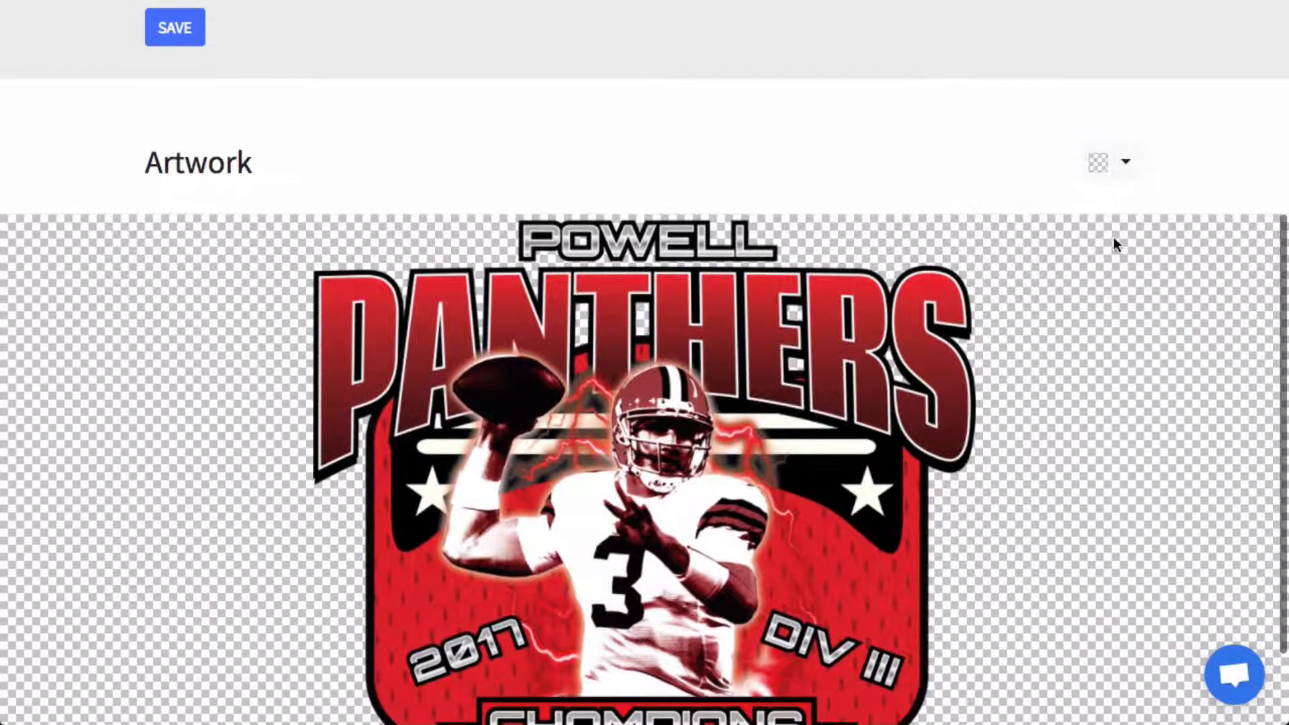
pyautogui.click(1127, 164)
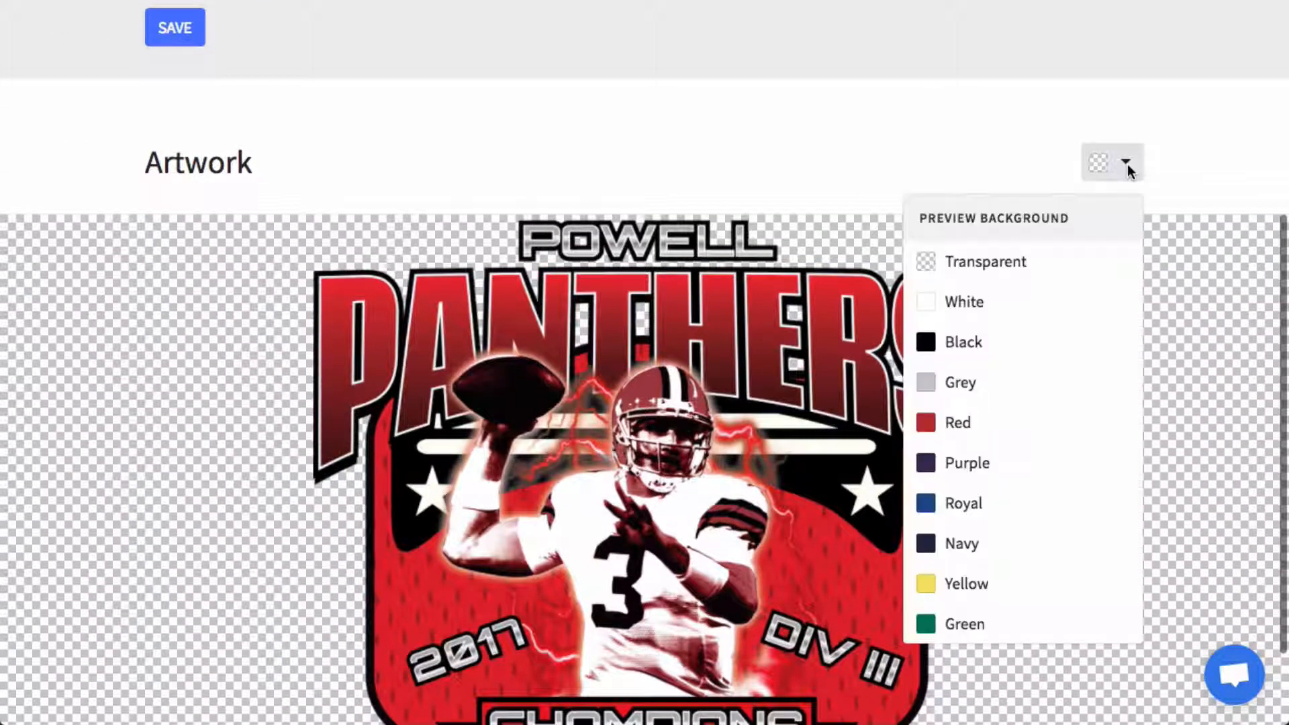
pyautogui.click(973, 344)
pyautogui.scroll(-2, 1072, 341)
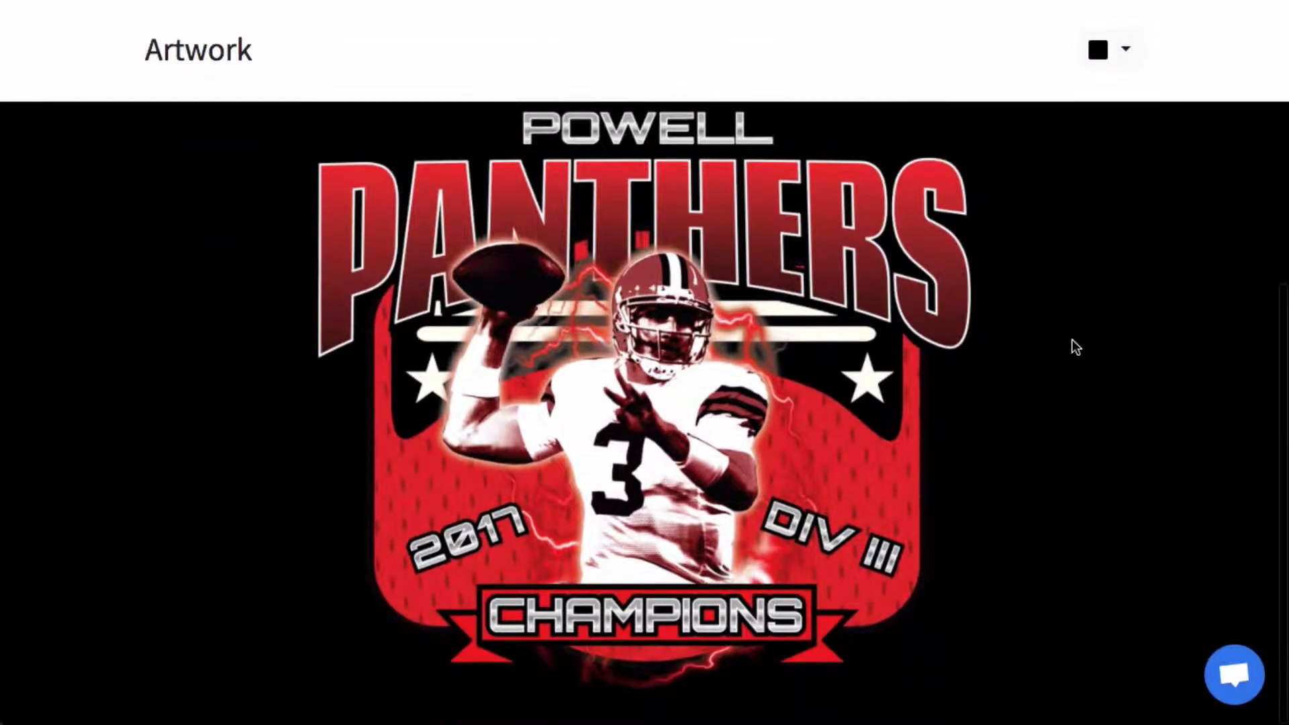
pyautogui.scroll(7, 1072, 340)
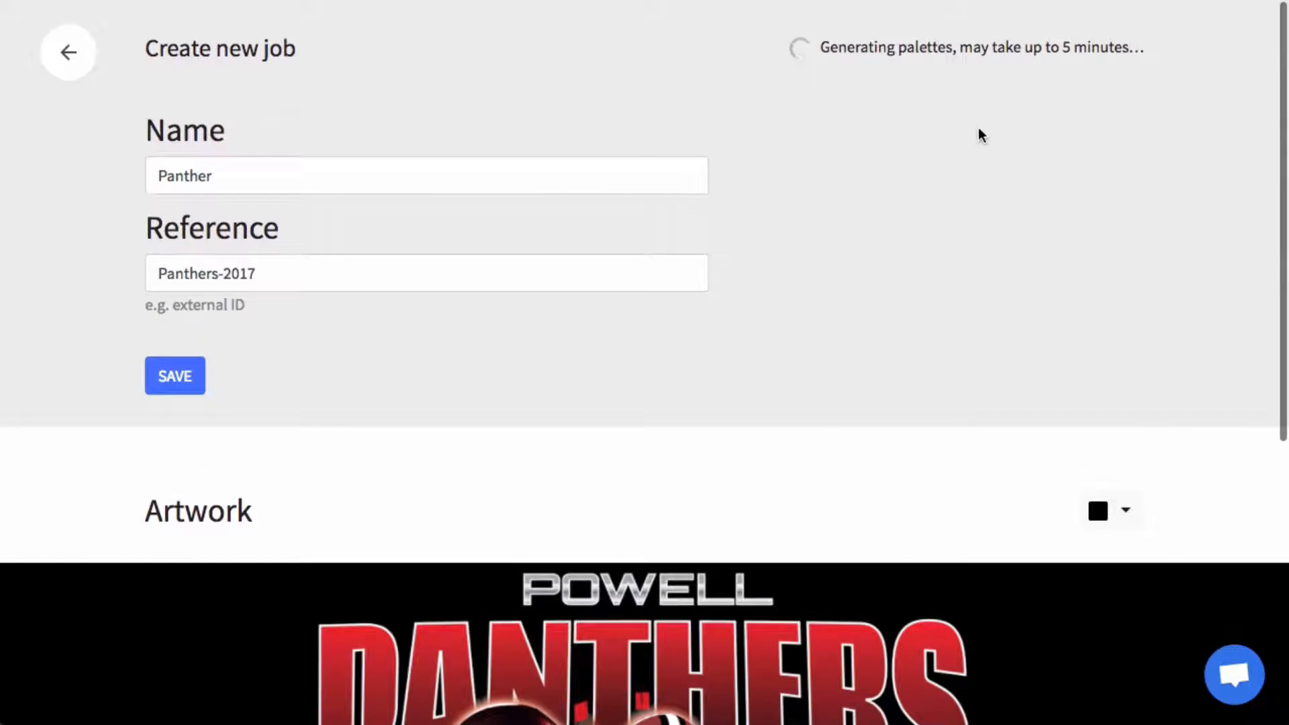
pyautogui.click(175, 376)
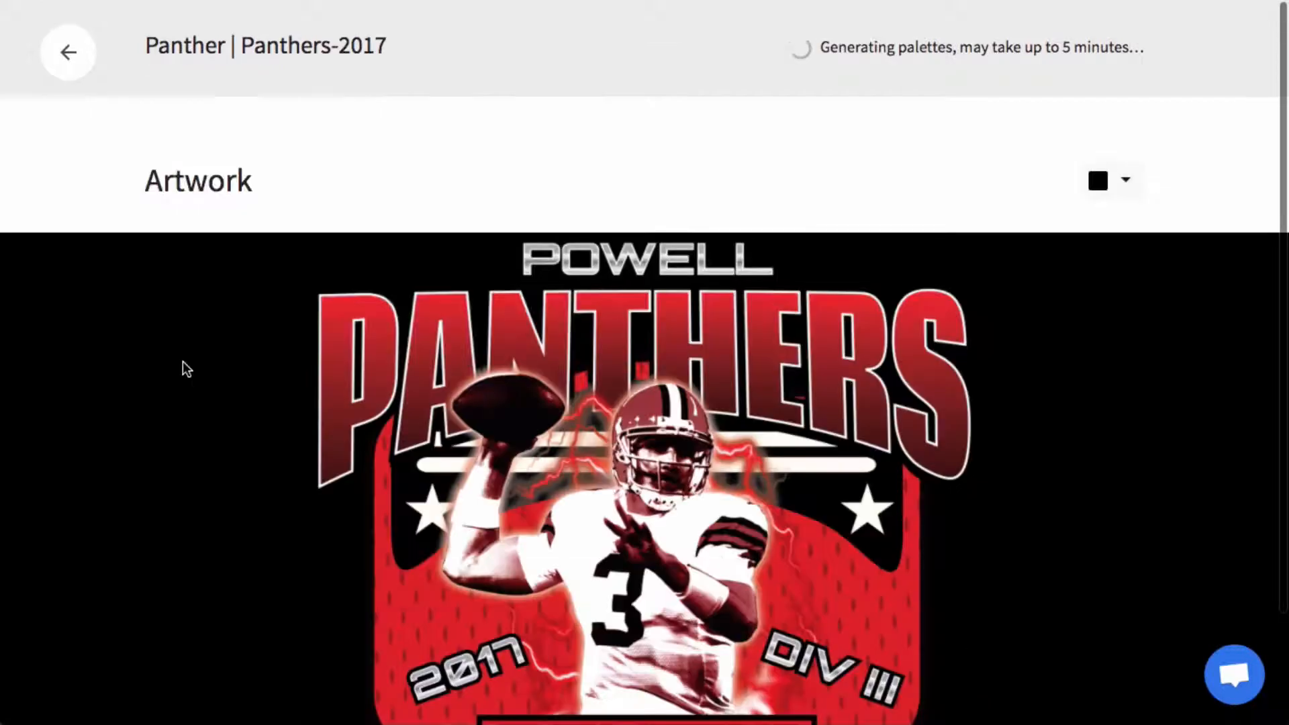
# Step: Return to the job list, open the Softball job and show its 6-color separation
pyautogui.click(83, 55)
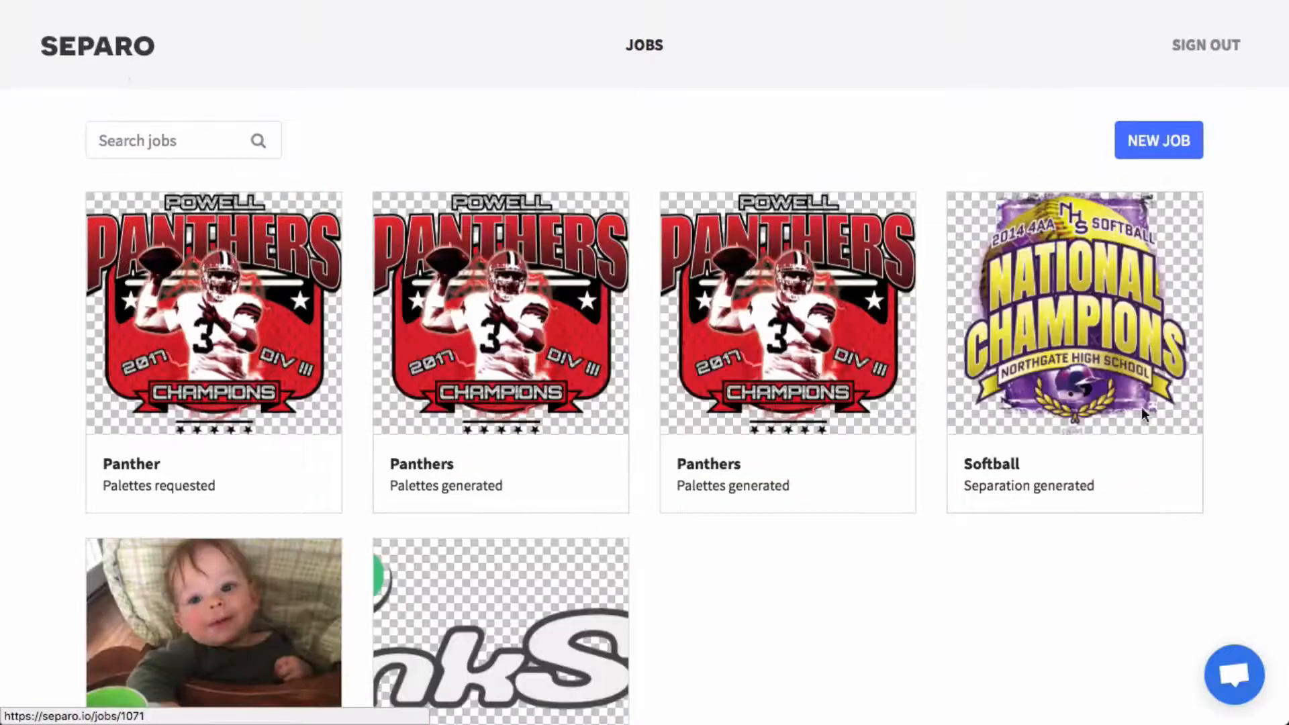
pyautogui.click(1063, 334)
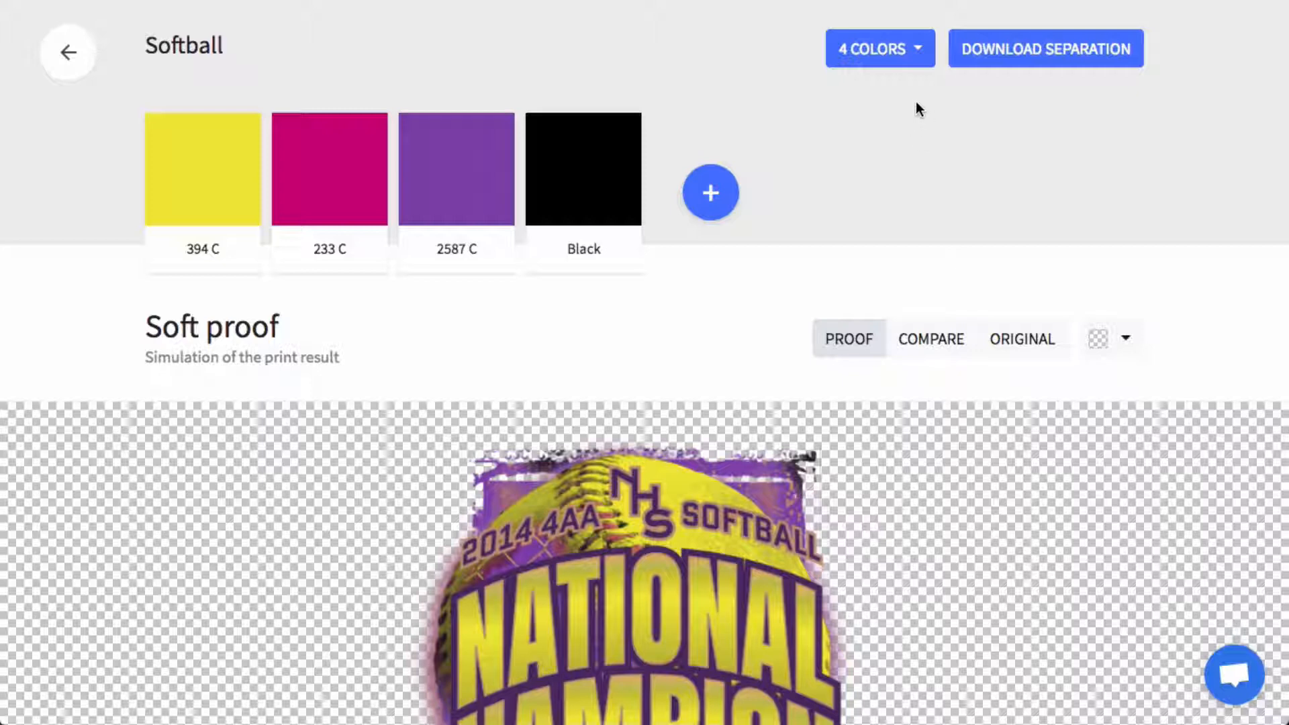
pyautogui.click(914, 52)
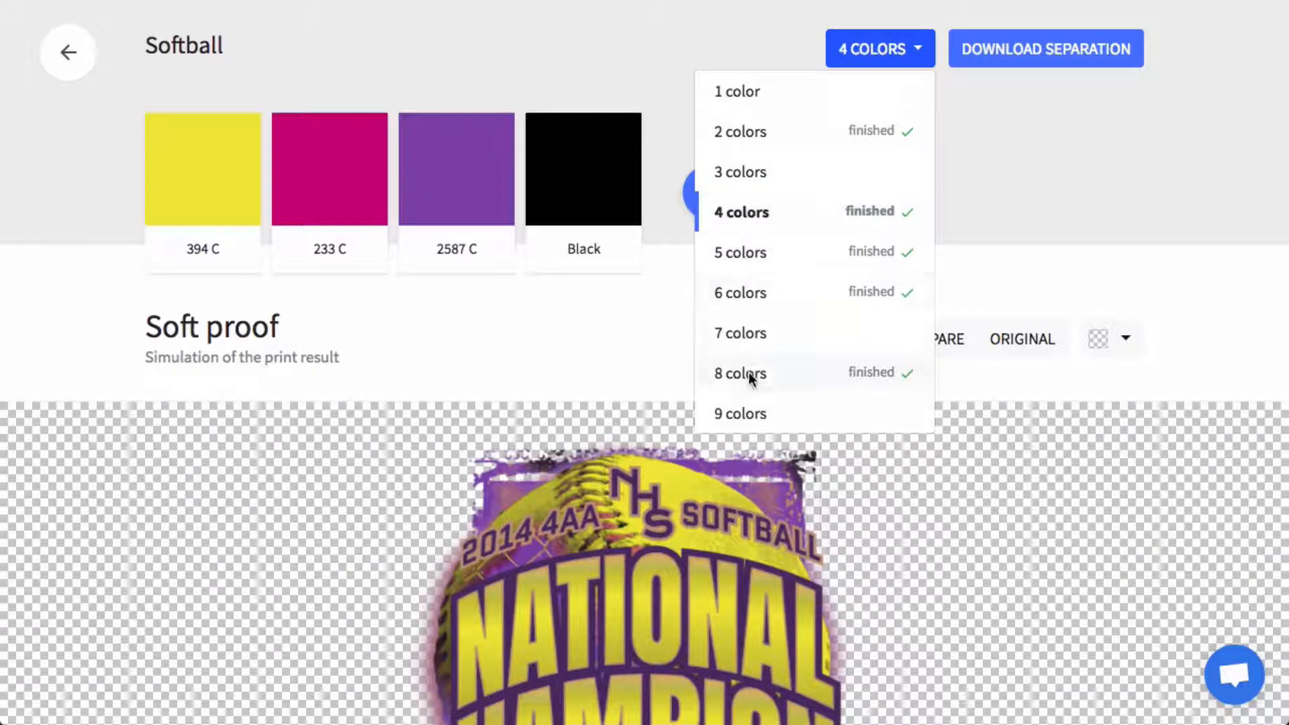
pyautogui.click(748, 296)
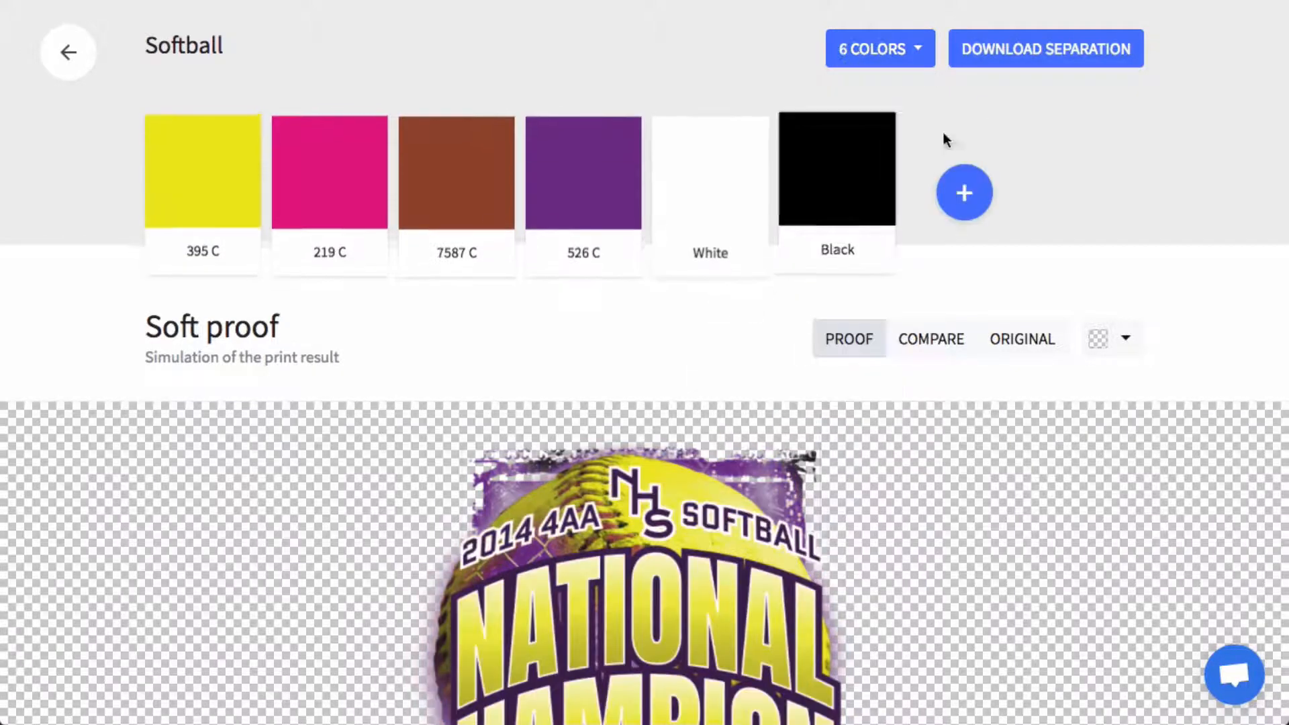
# Step: View the Softball job's 3-color palette preview and return to the 6-color separation
pyautogui.click(892, 50)
pyautogui.click(792, 173)
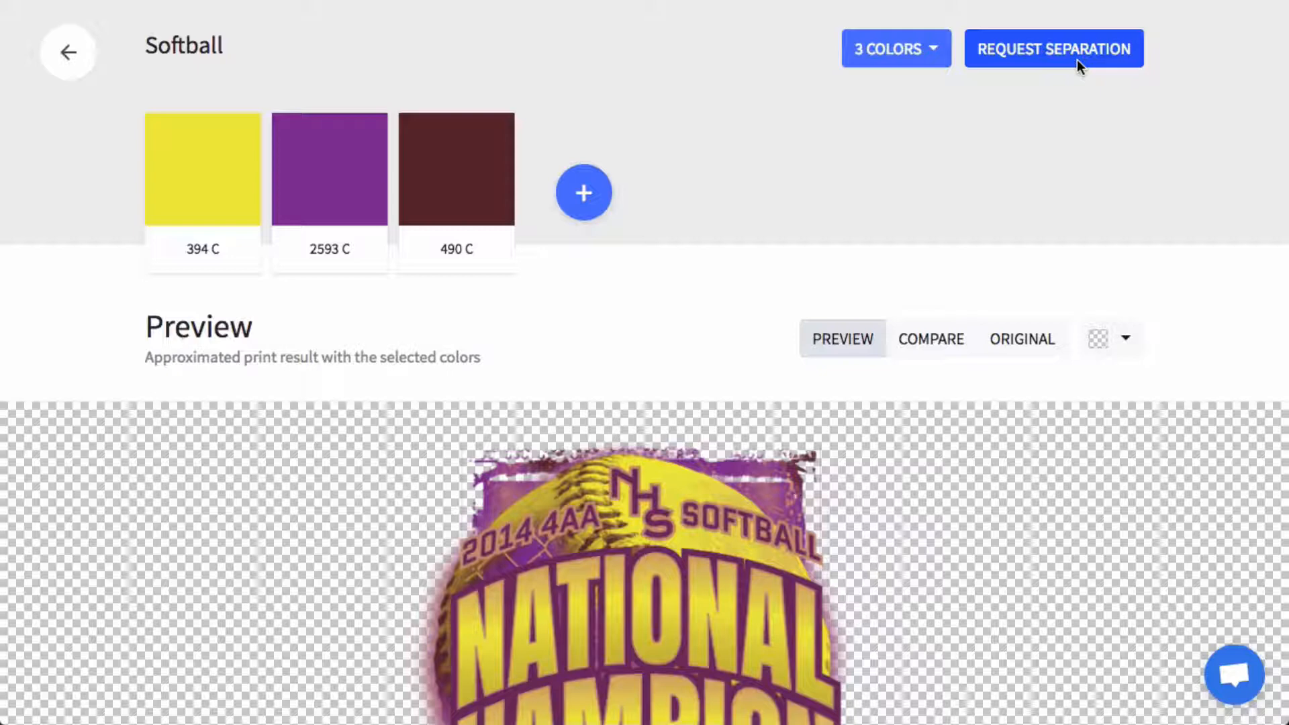
pyautogui.click(873, 48)
pyautogui.click(831, 307)
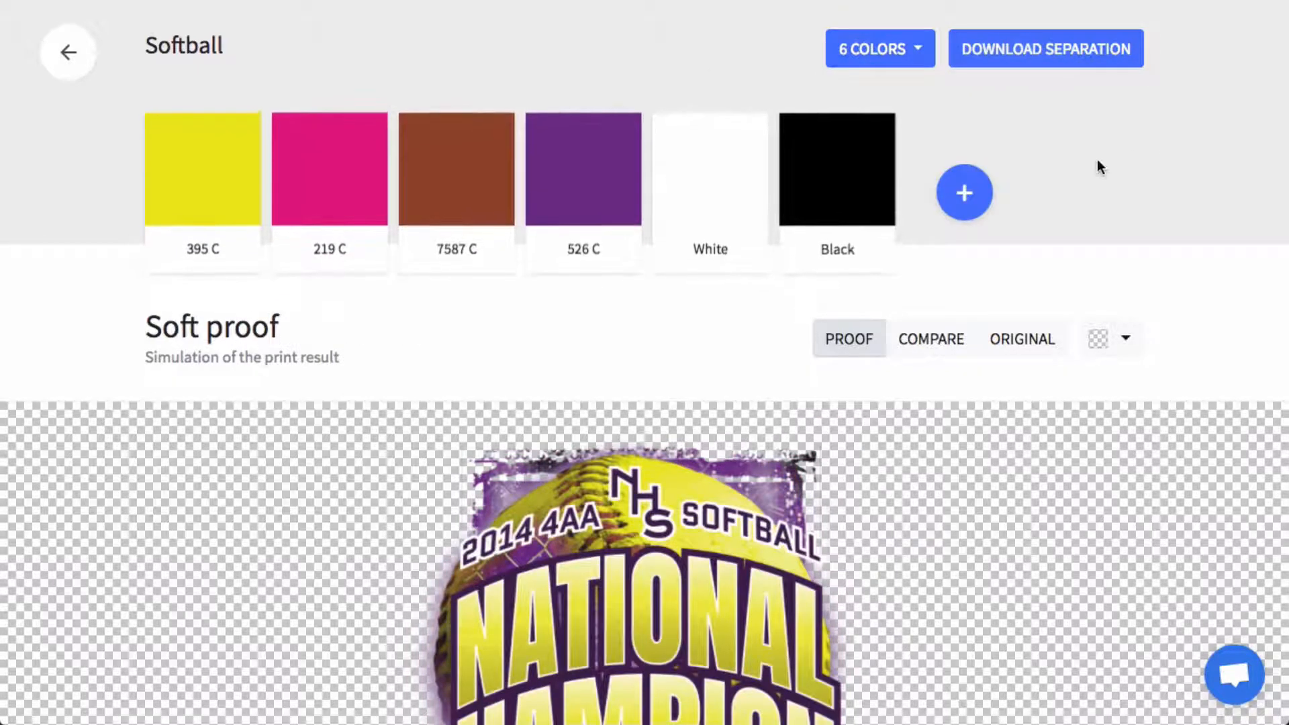
pyautogui.scroll(-1, 1099, 159)
pyautogui.scroll(1, 1101, 159)
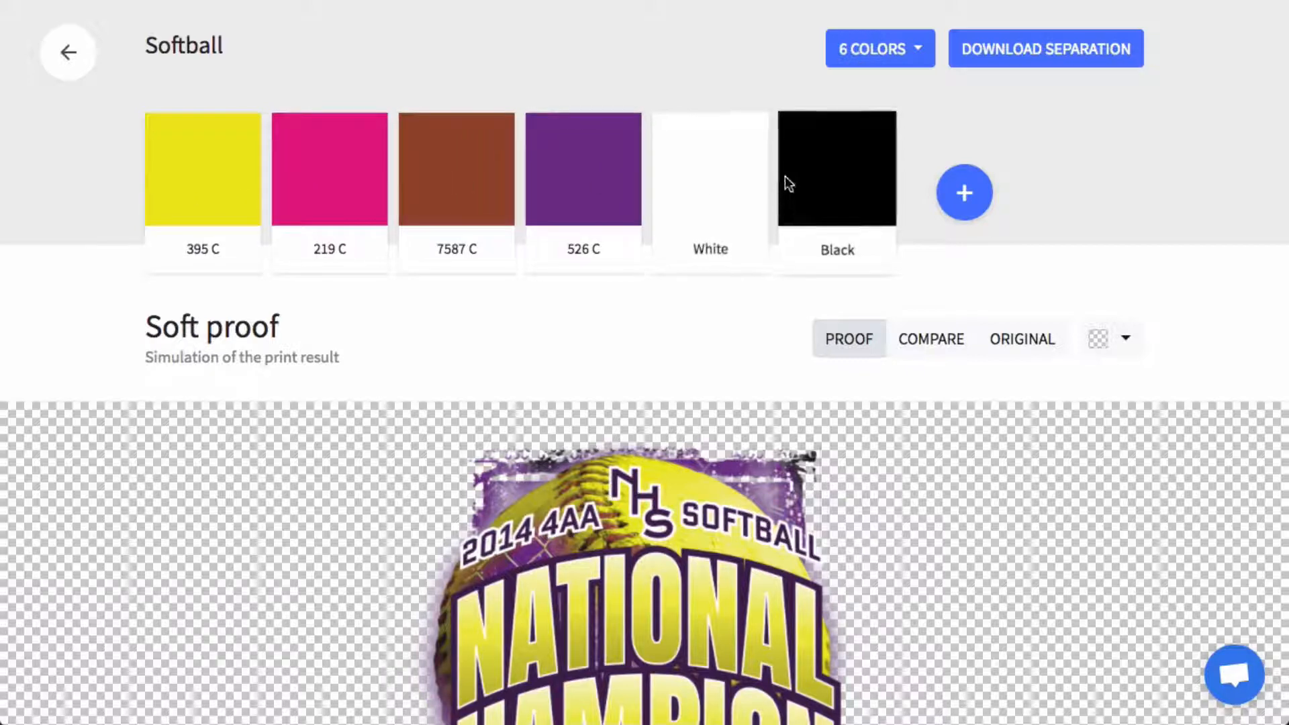
pyautogui.scroll(-1, 957, 220)
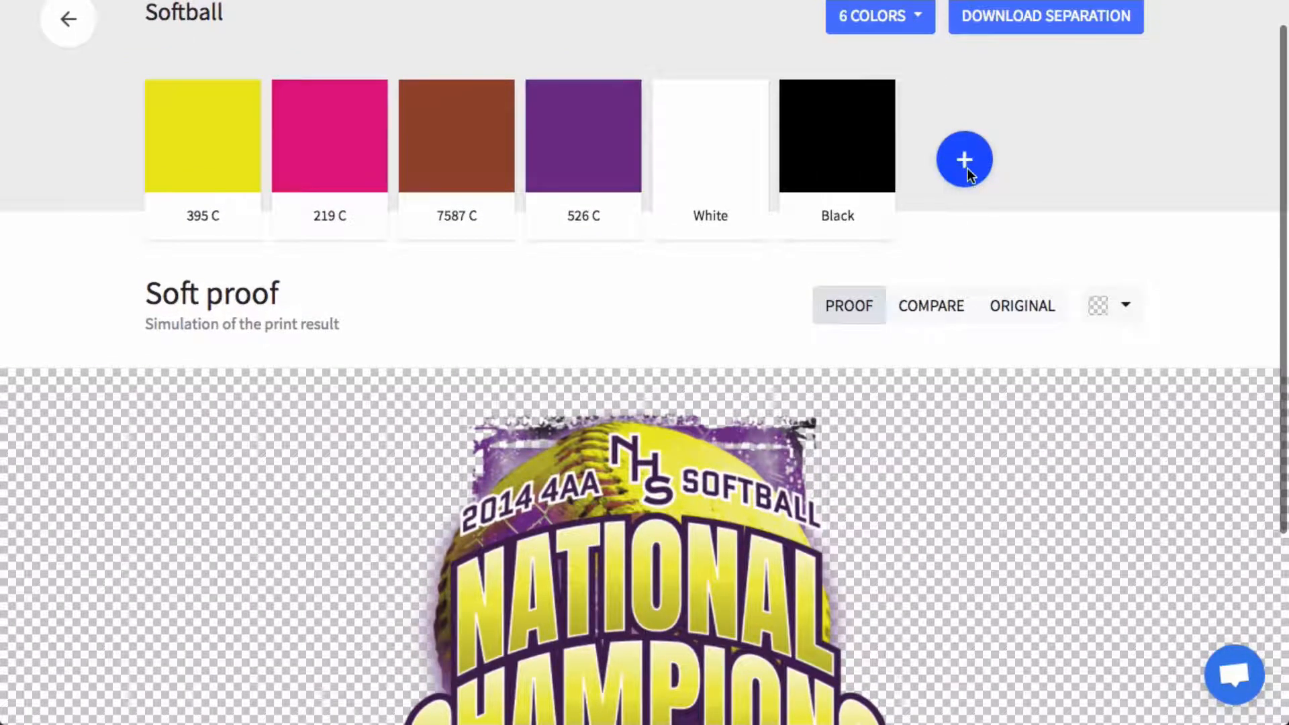
pyautogui.click(969, 168)
pyautogui.click(1083, 306)
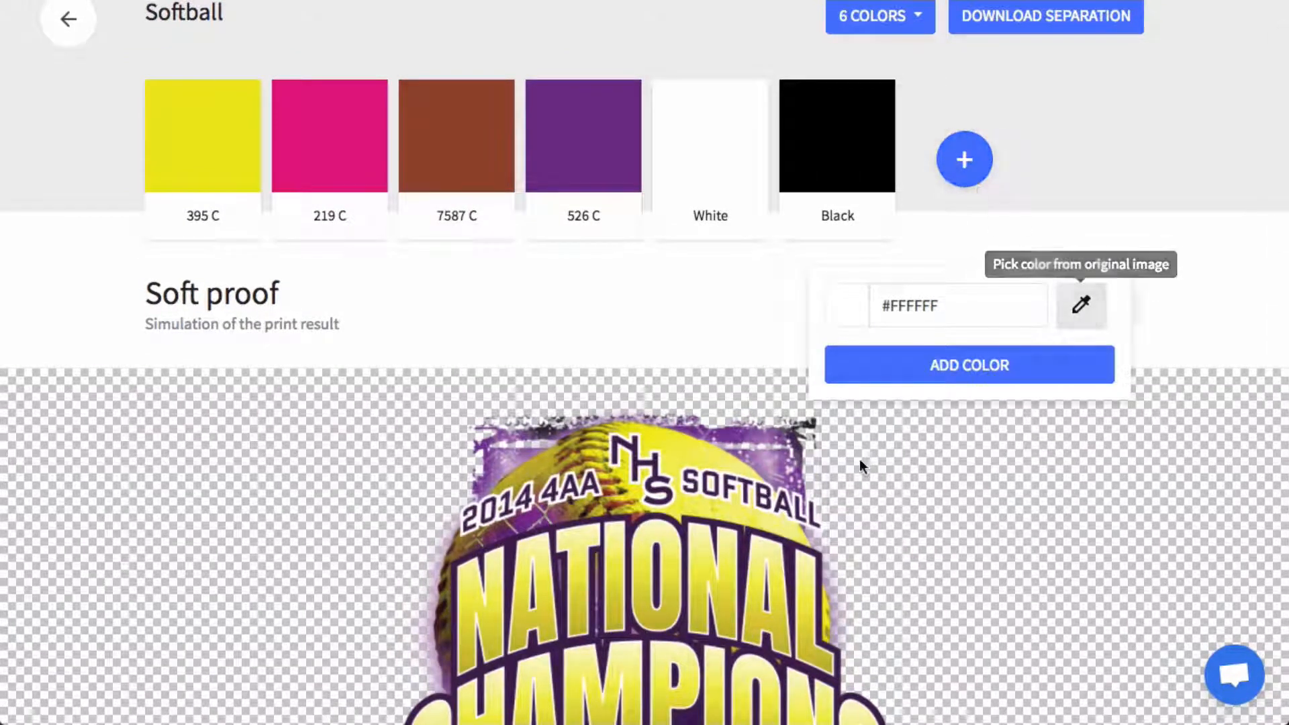
pyautogui.scroll(-1, 695, 570)
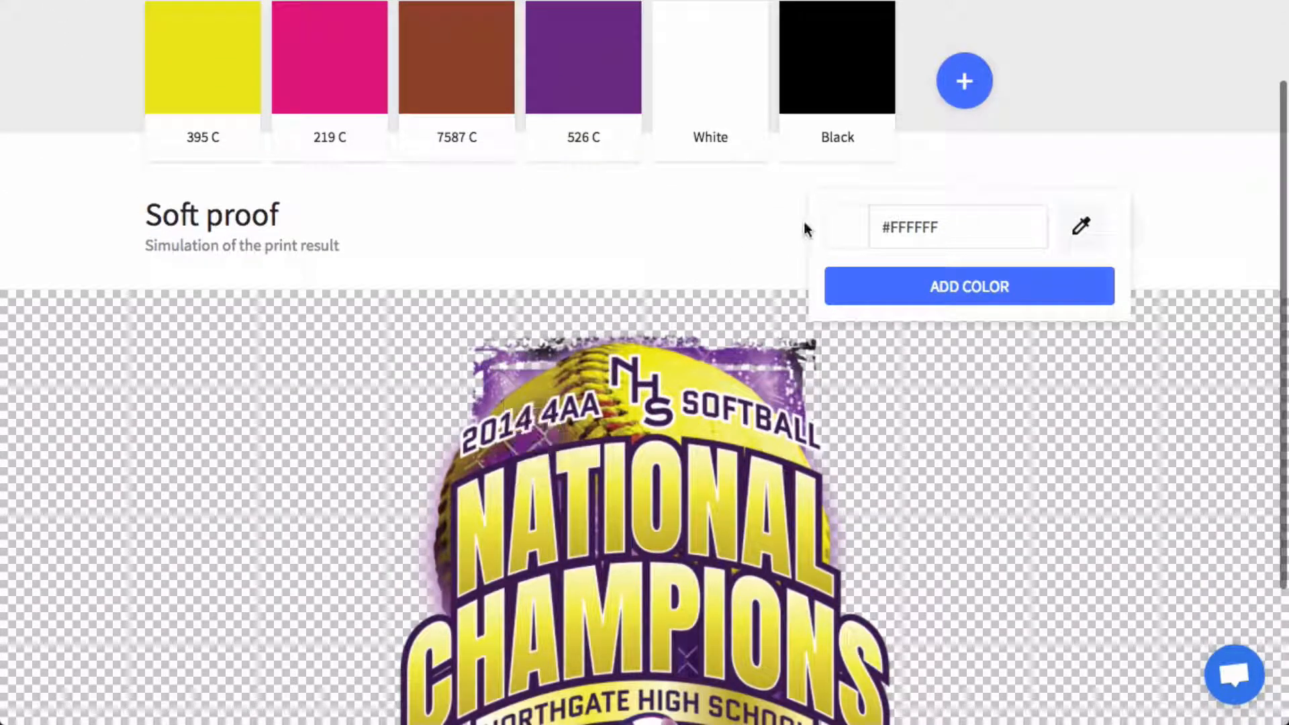
pyautogui.click(1099, 49)
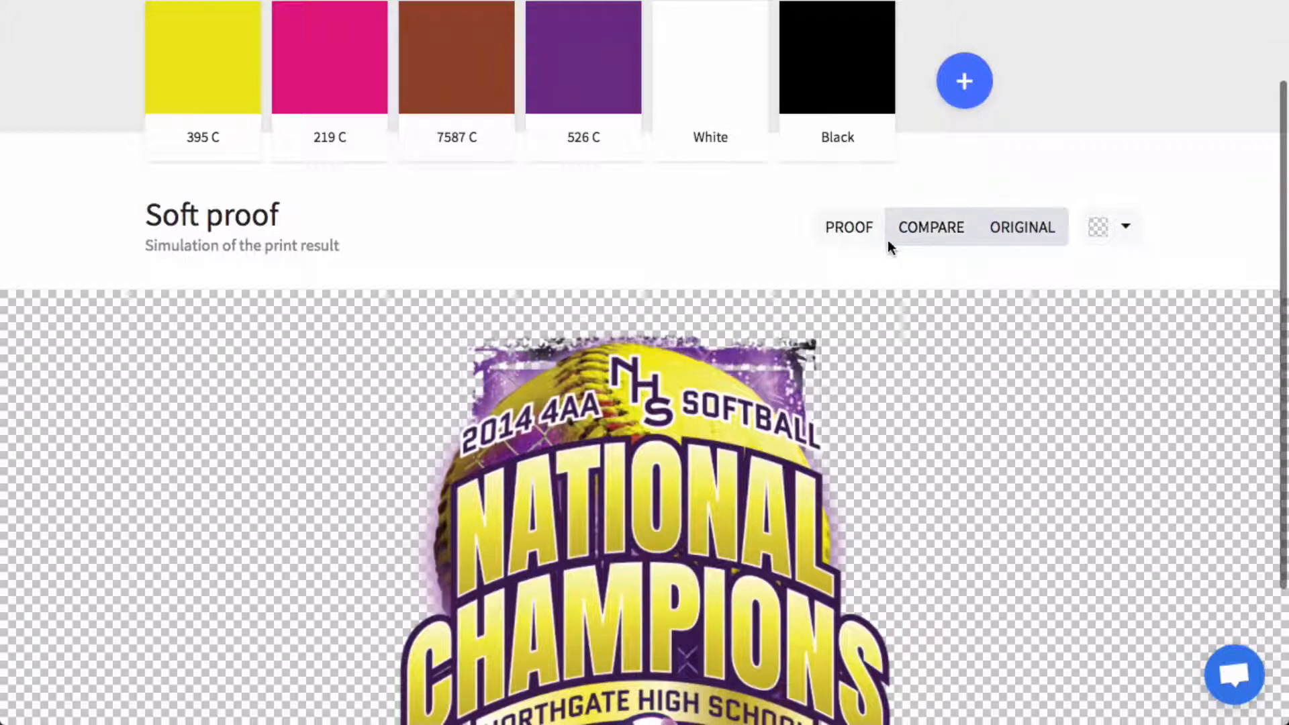
# Step: Set the Softball preview background to Black and compare the 6-color soft proof with the original artwork
pyautogui.scroll(-2, 888, 250)
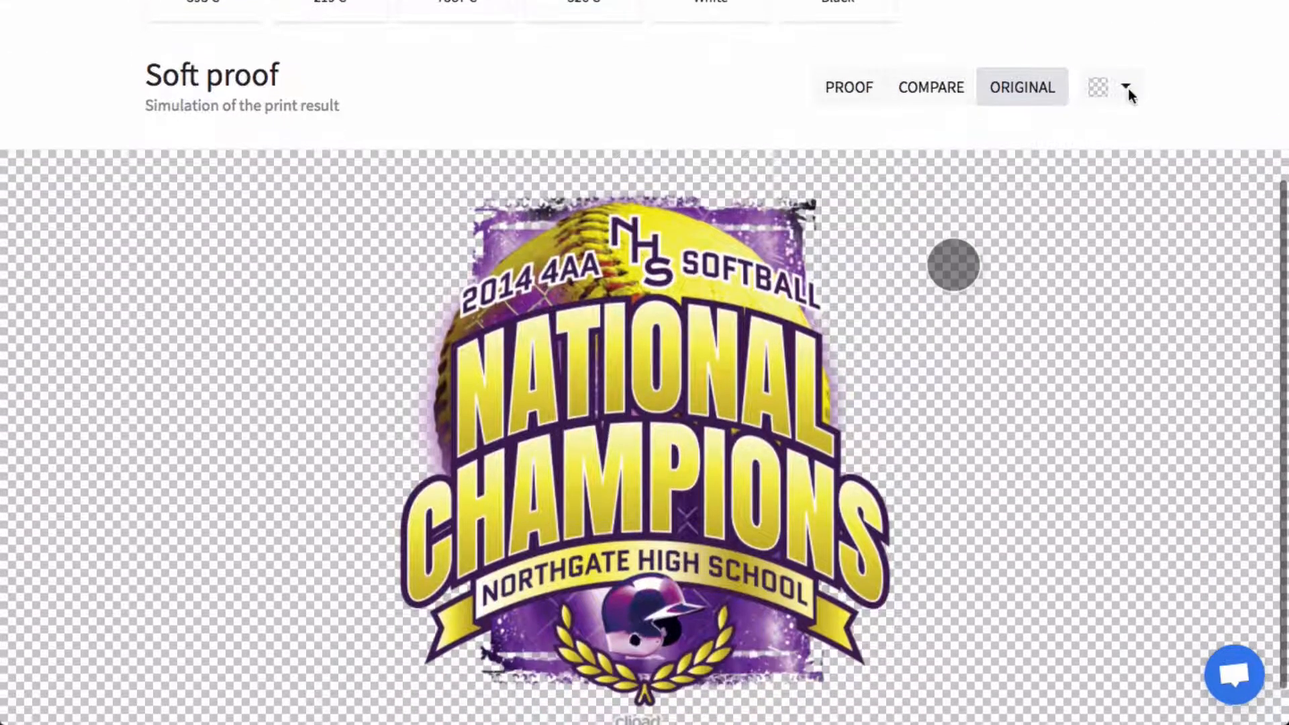
pyautogui.click(1128, 88)
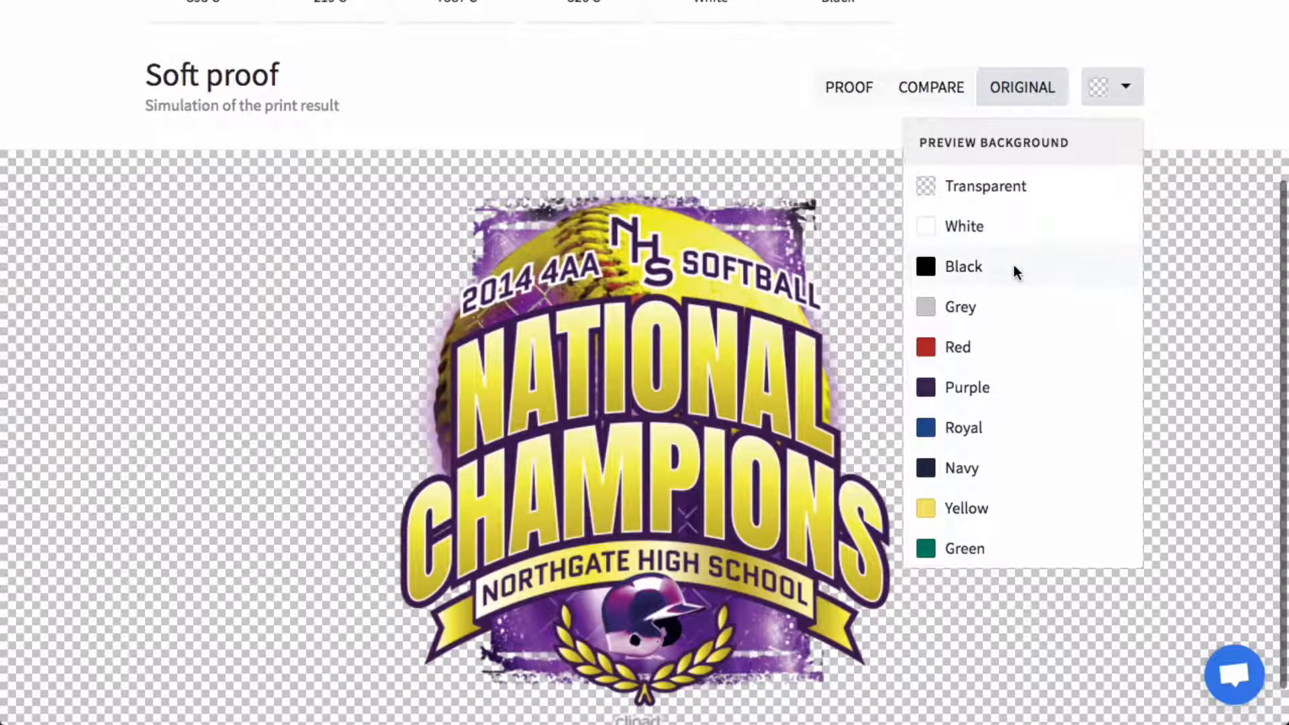
pyautogui.click(1014, 271)
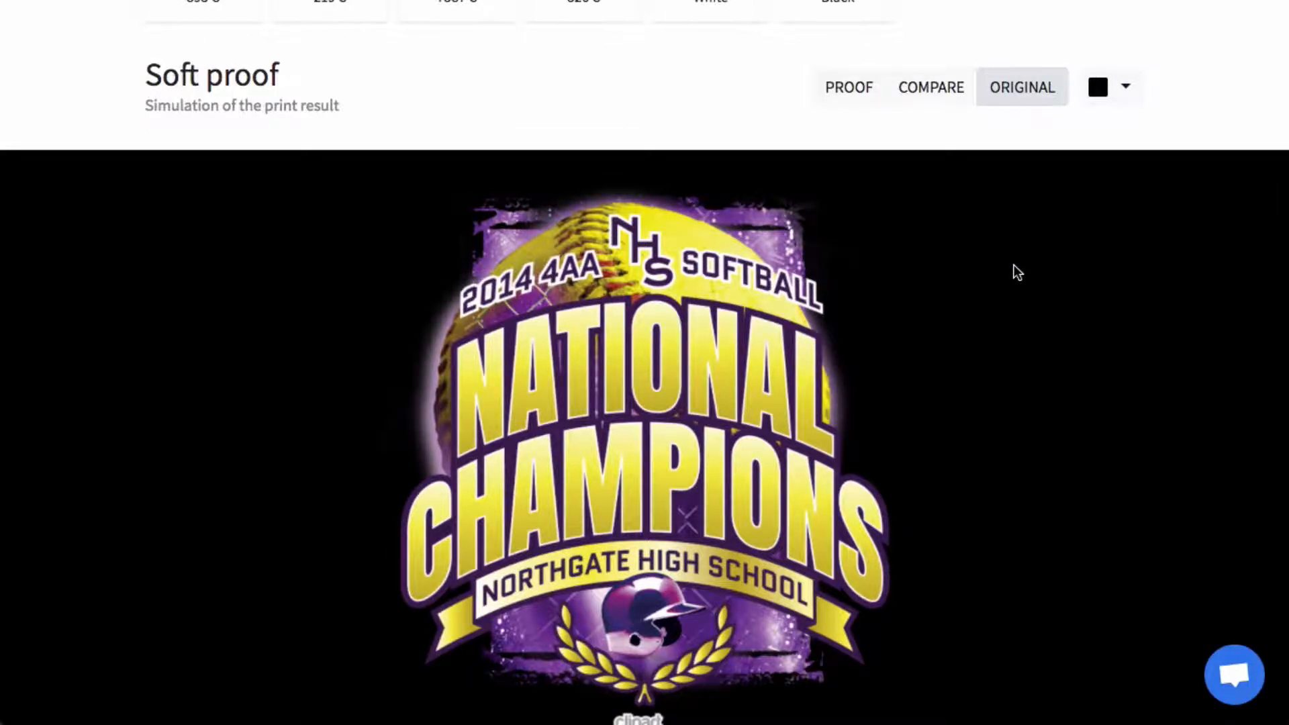
pyautogui.click(870, 91)
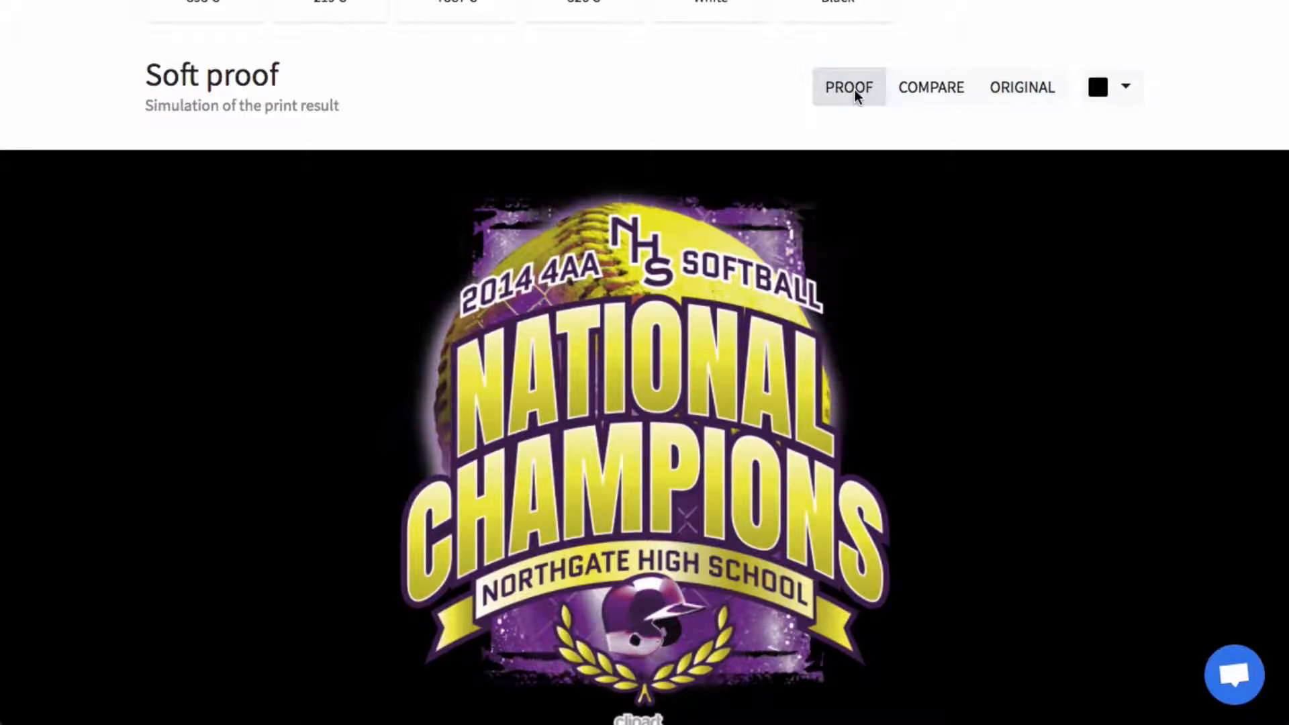
pyautogui.click(922, 99)
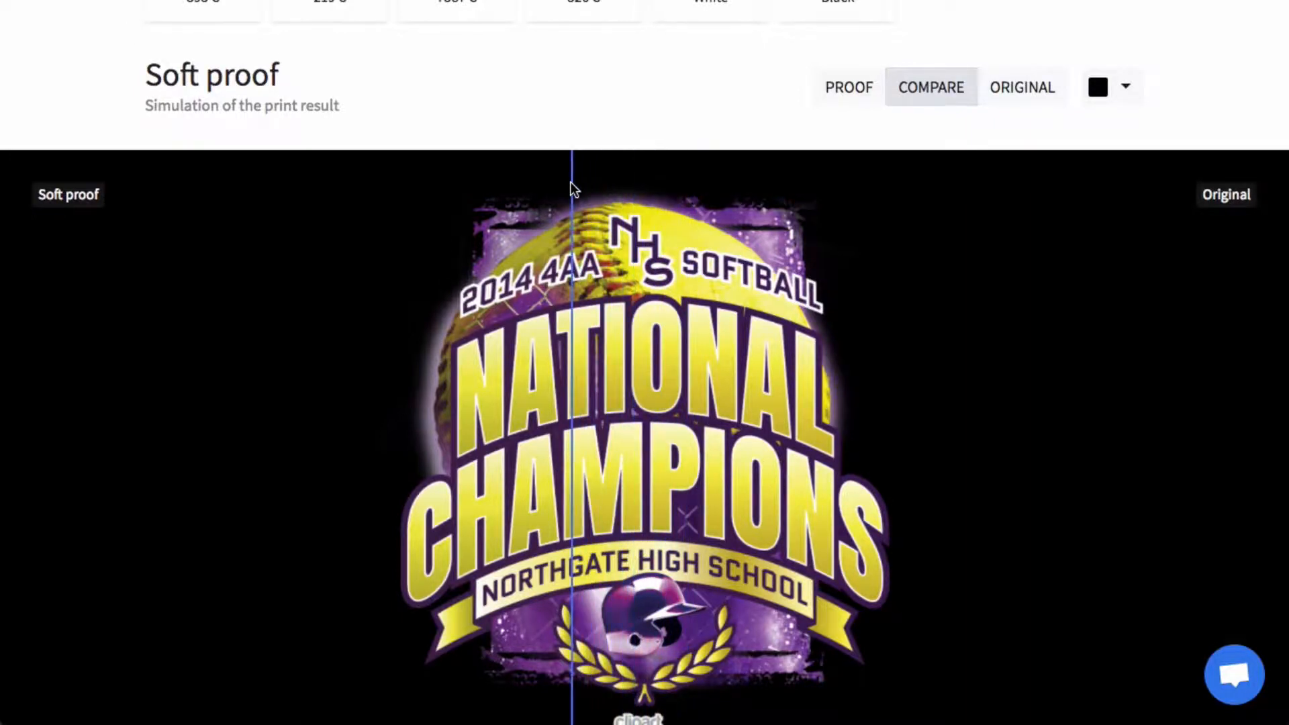
# Step: Switch the Softball job to its 4-color separation and compare the soft proof with the original artwork
pyautogui.scroll(4, 714, 114)
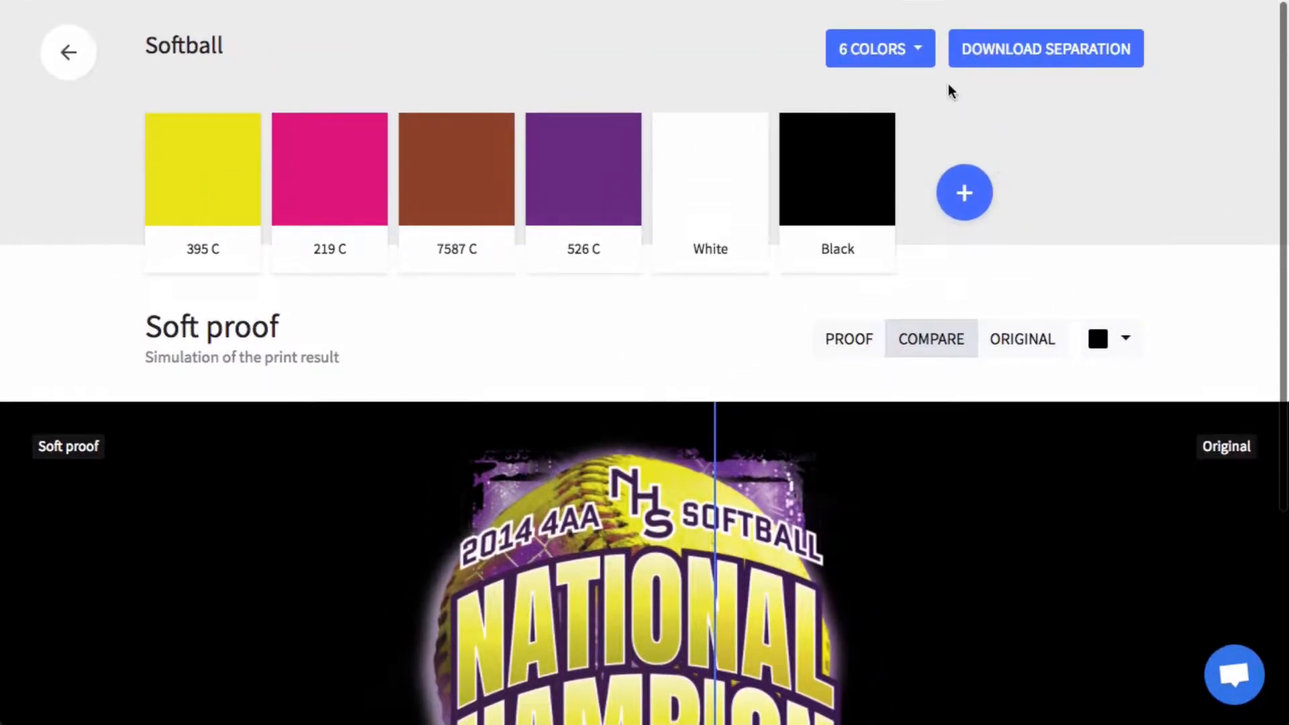
pyautogui.click(919, 50)
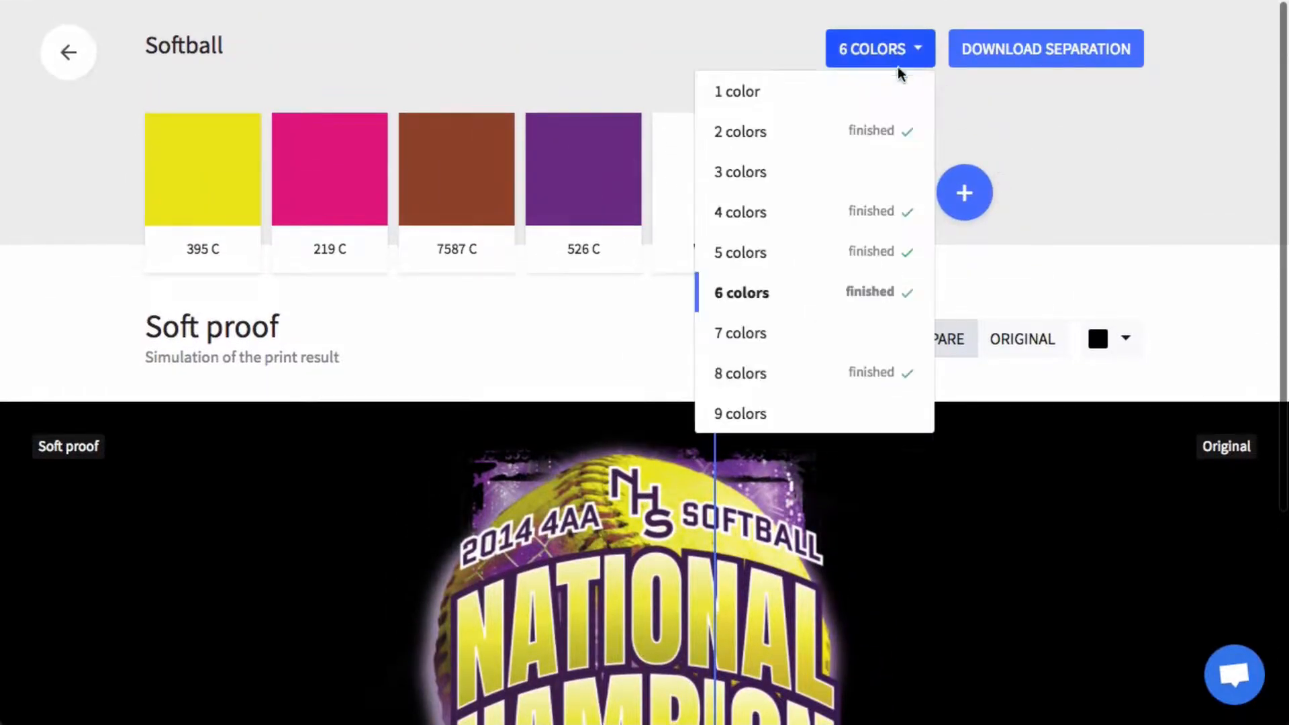
pyautogui.click(832, 219)
pyautogui.scroll(-2, 867, 272)
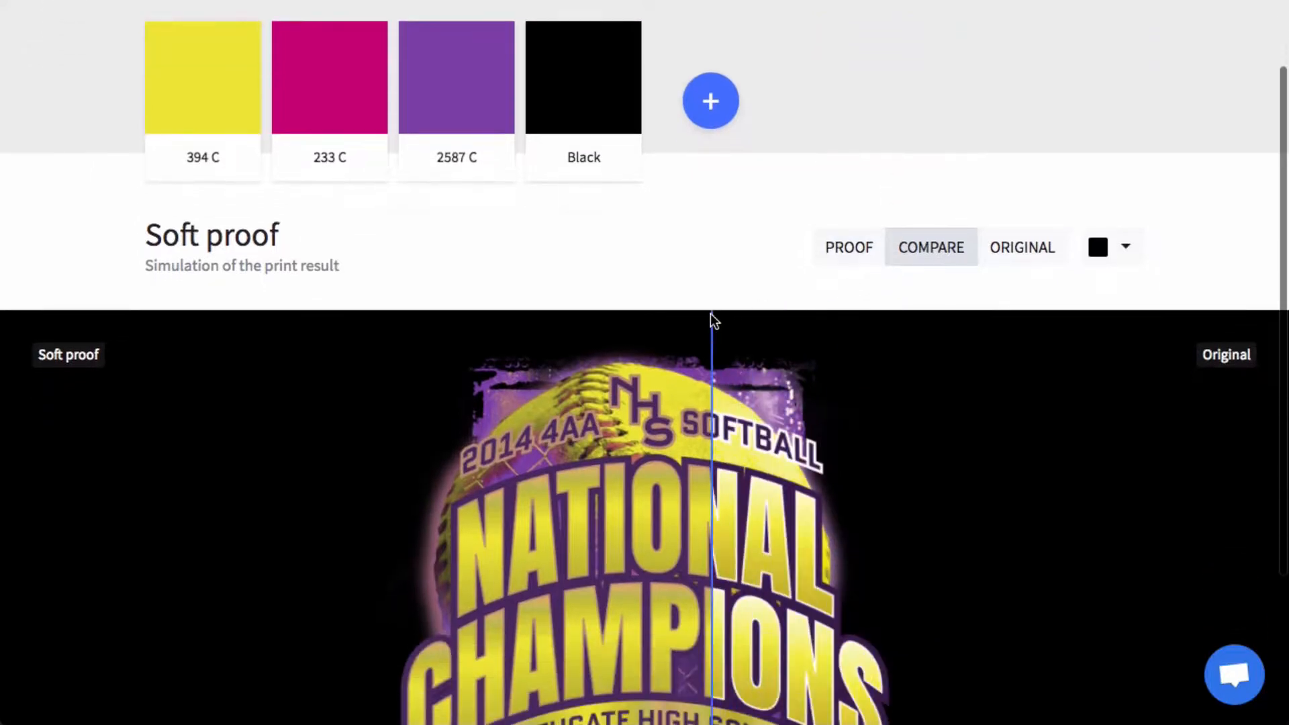
pyautogui.scroll(-1, 622, 334)
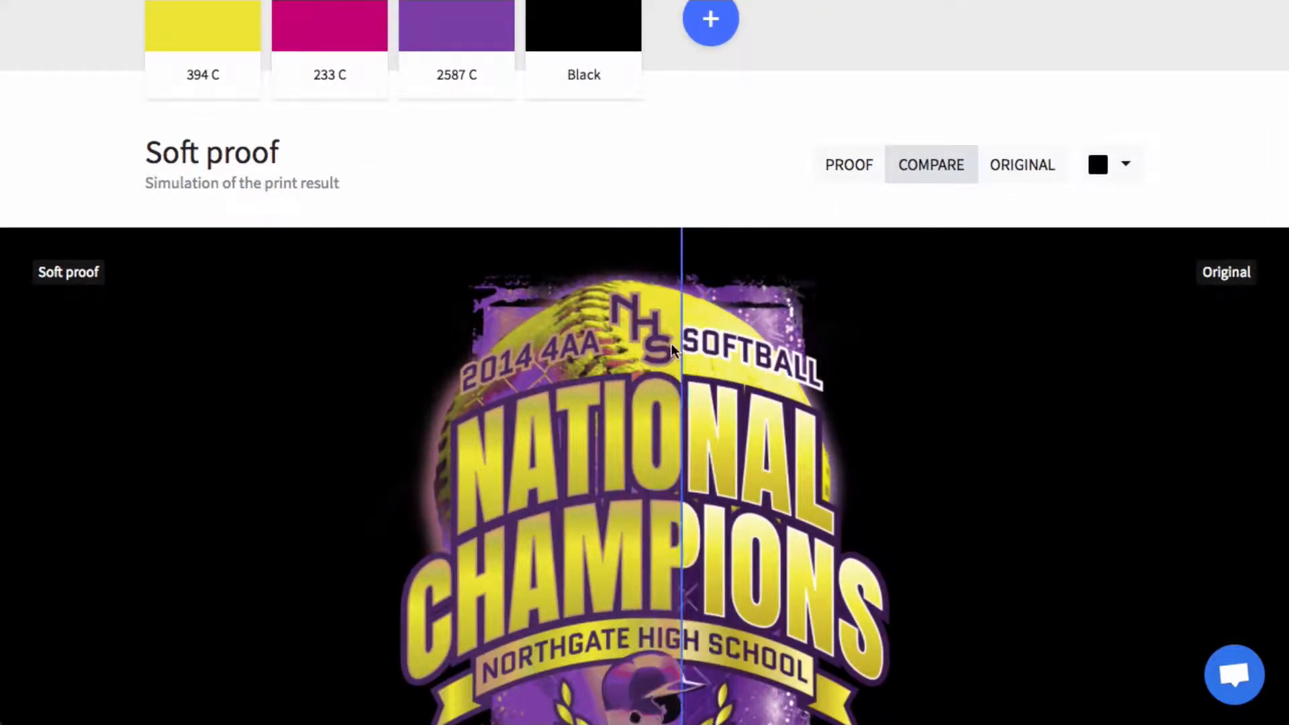
pyautogui.scroll(-2, 696, 355)
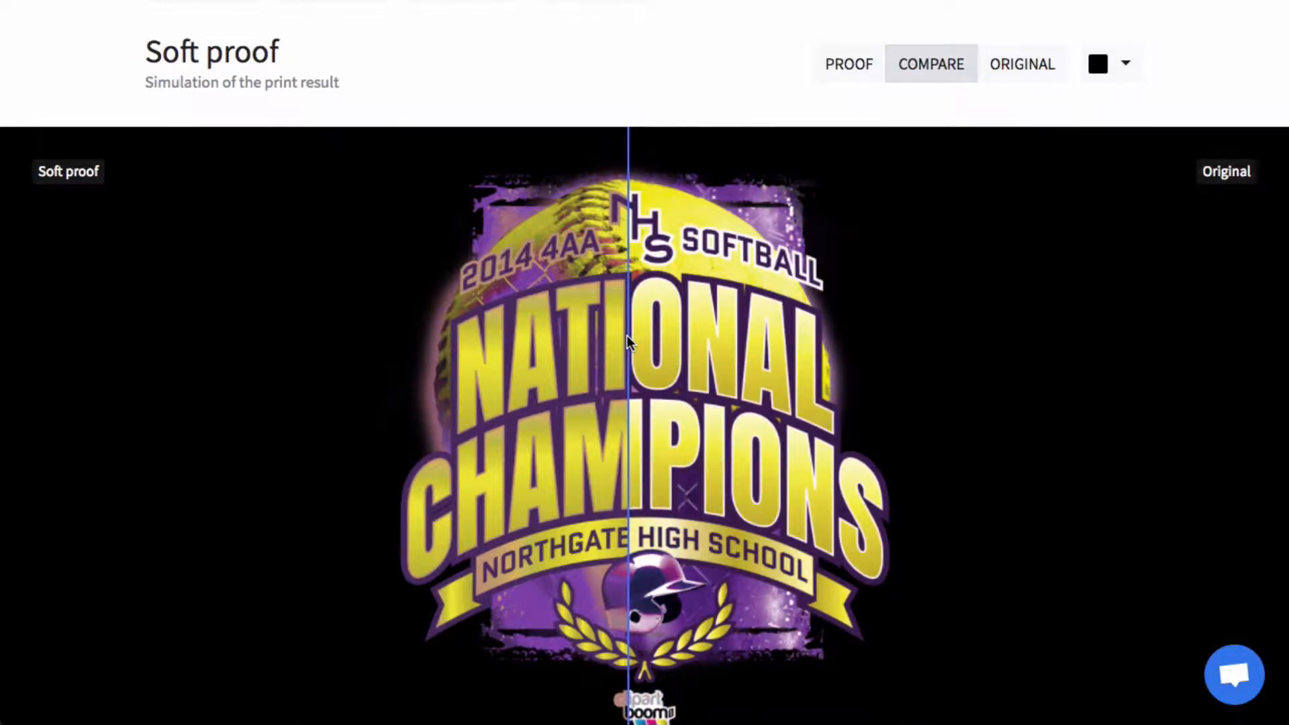
pyautogui.scroll(5, 626, 341)
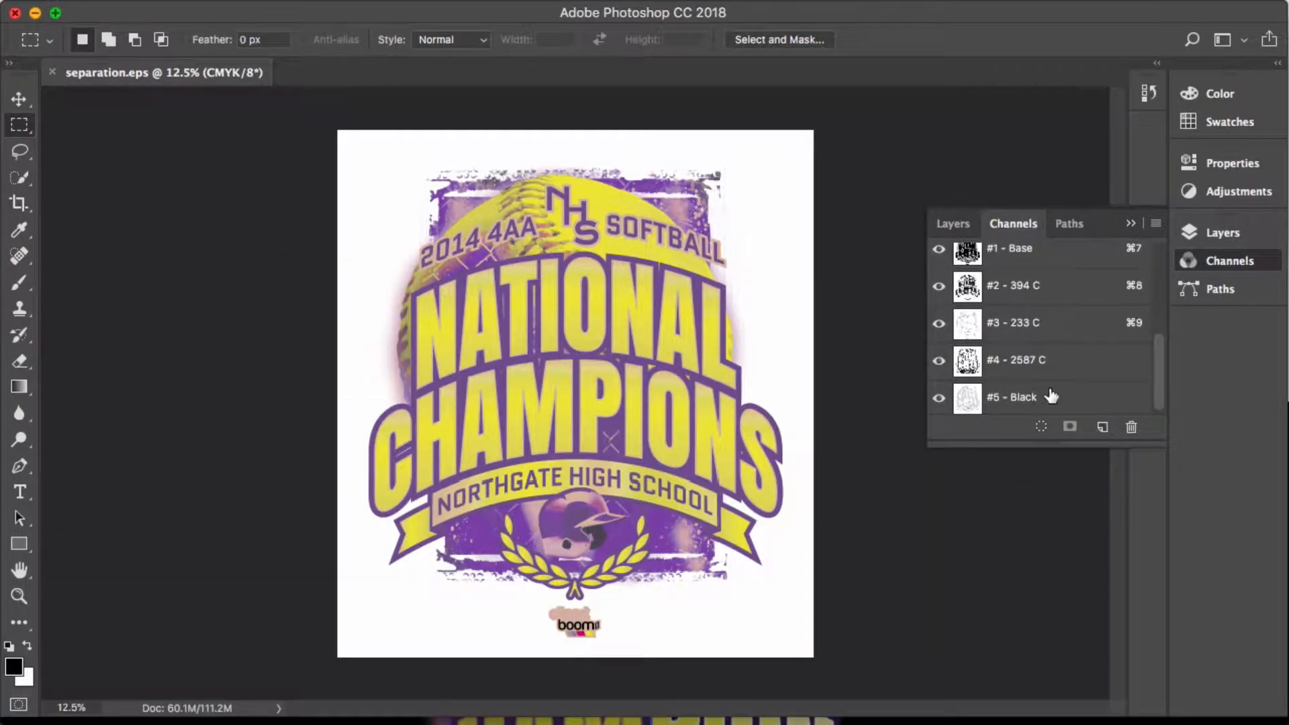
# Step: In Photoshop, hide the 394 C, 233 C, 2587 C and #5 Black channels of separation.eps, leaving only the Base channel shown
pyautogui.scroll(3, 1053, 373)
pyautogui.scroll(-1, 1053, 374)
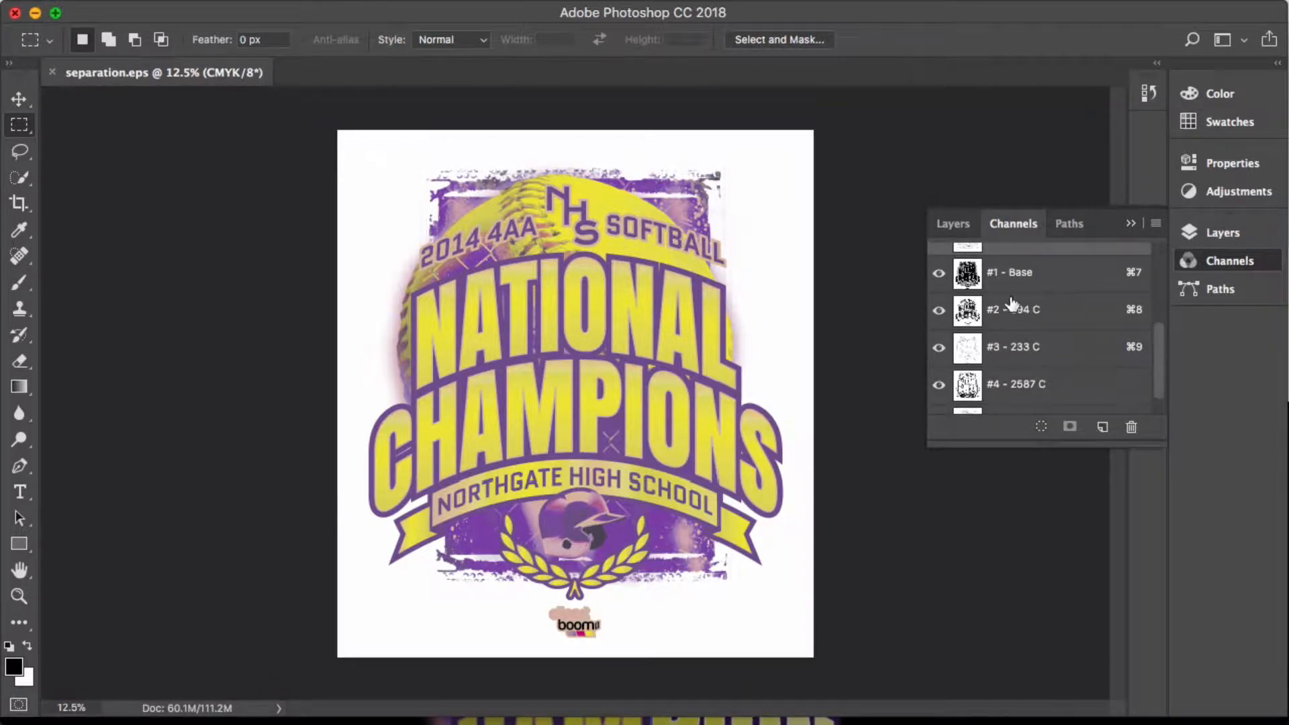
pyautogui.scroll(-1, 1022, 325)
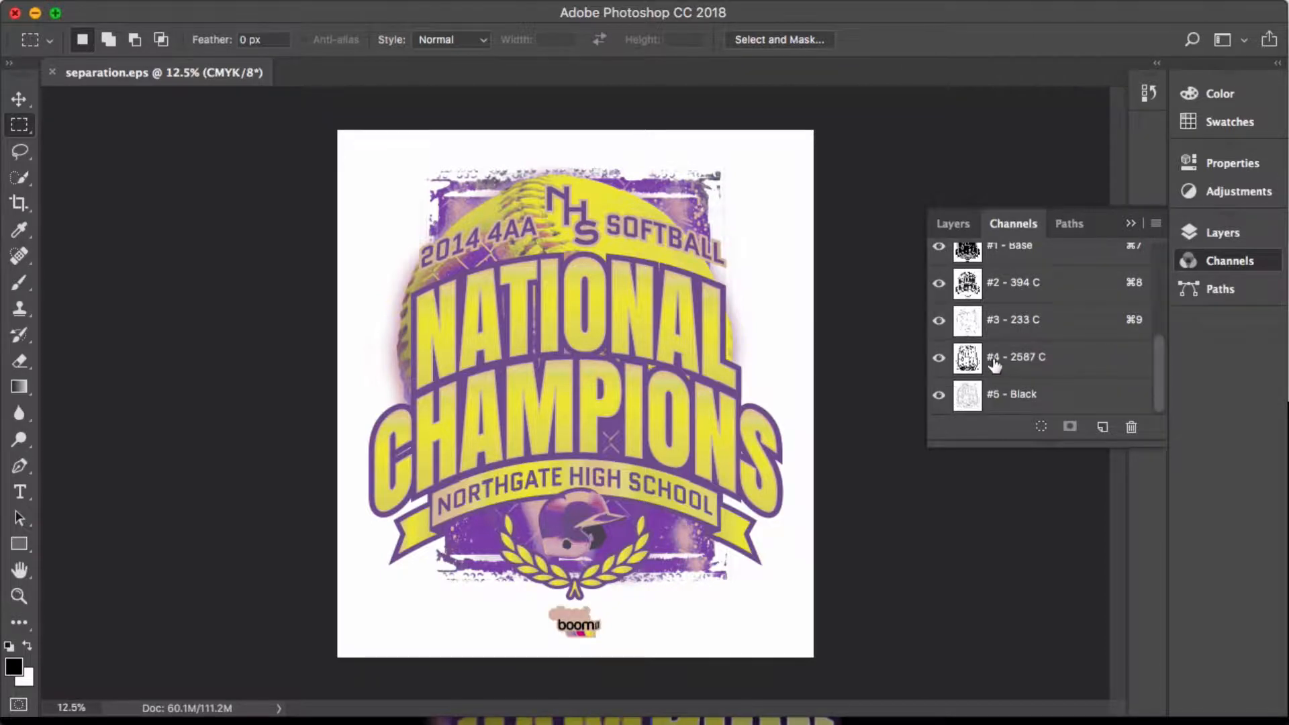
pyautogui.scroll(1, 993, 359)
pyautogui.click(939, 306)
pyautogui.click(939, 344)
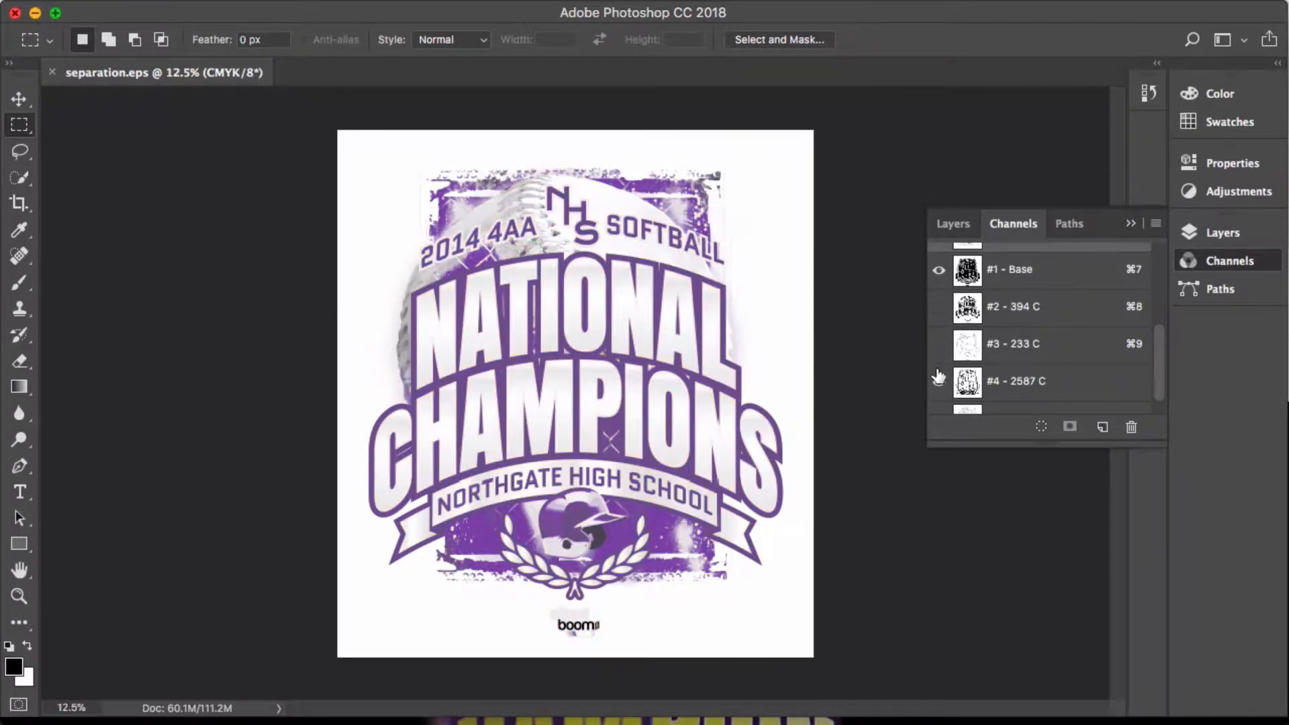
pyautogui.scroll(-1, 939, 373)
pyautogui.click(939, 356)
pyautogui.click(940, 394)
pyautogui.scroll(2, 1016, 363)
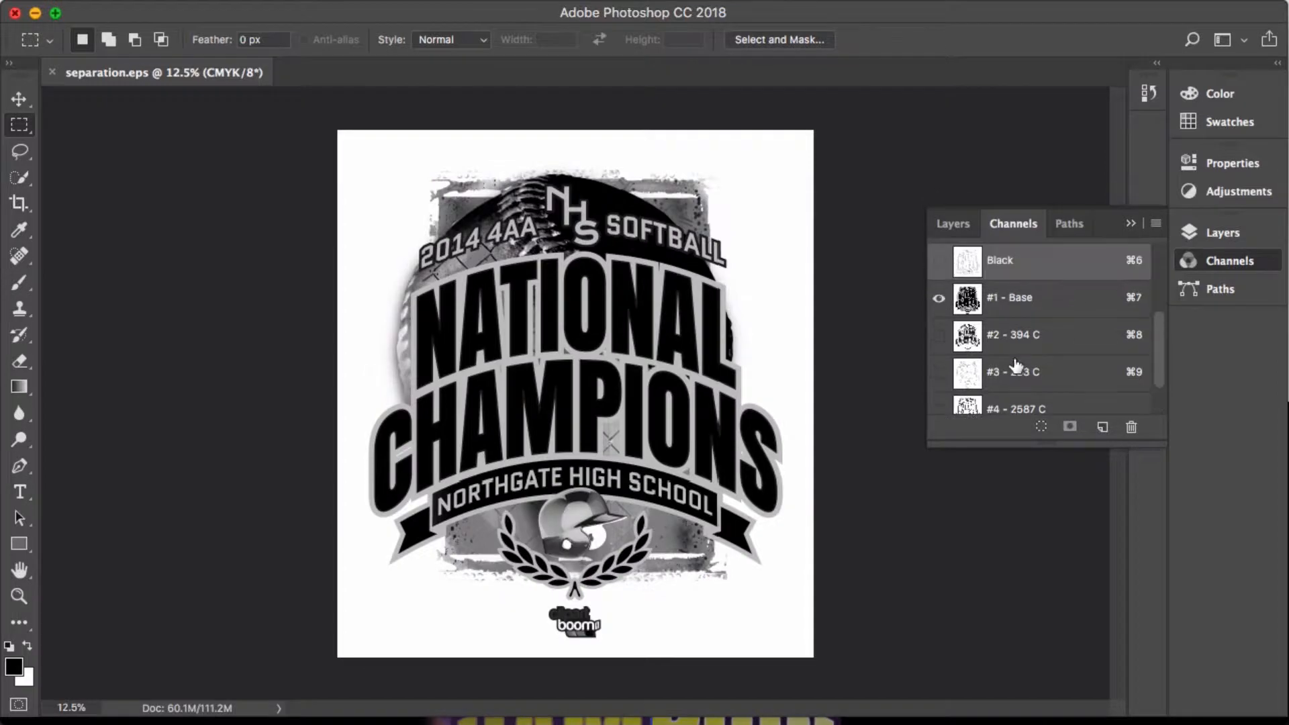
# Step: Show the 394 C, 233 C, 2587 C and #5 Black channels over the Base one after another
pyautogui.click(939, 334)
pyautogui.click(939, 371)
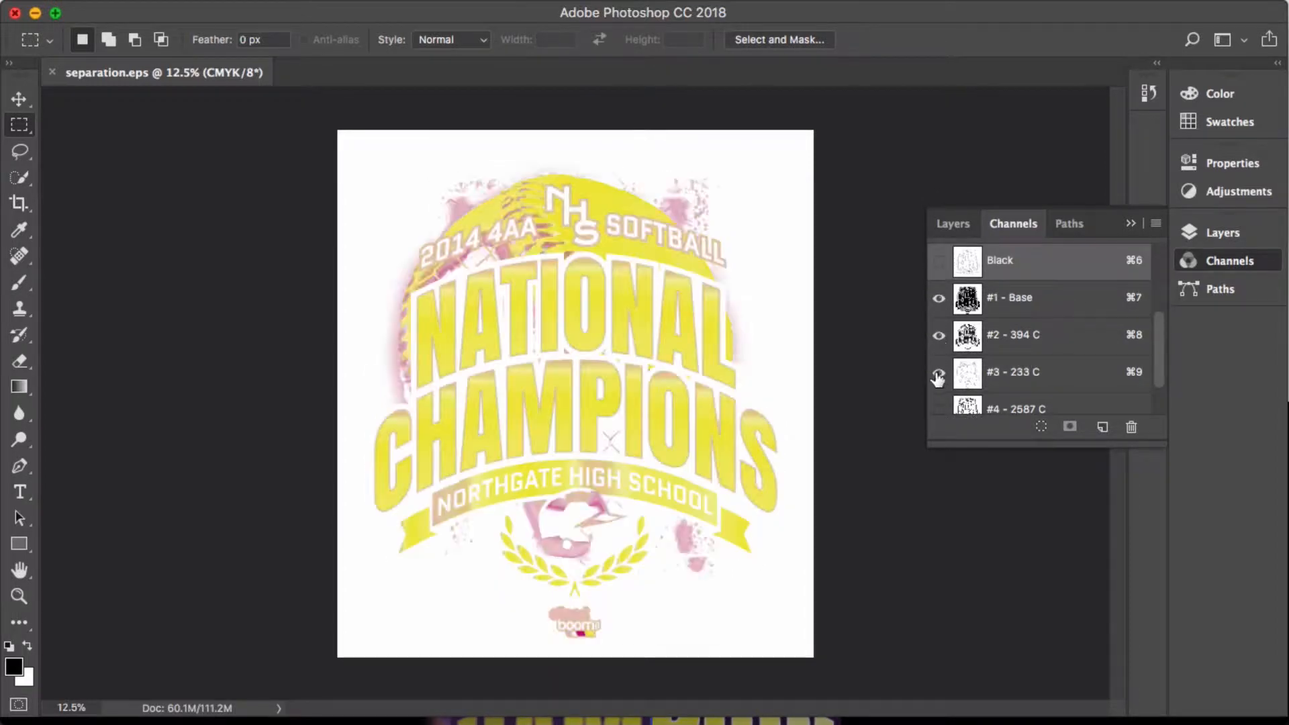
pyautogui.click(938, 409)
pyautogui.scroll(-2, 1025, 385)
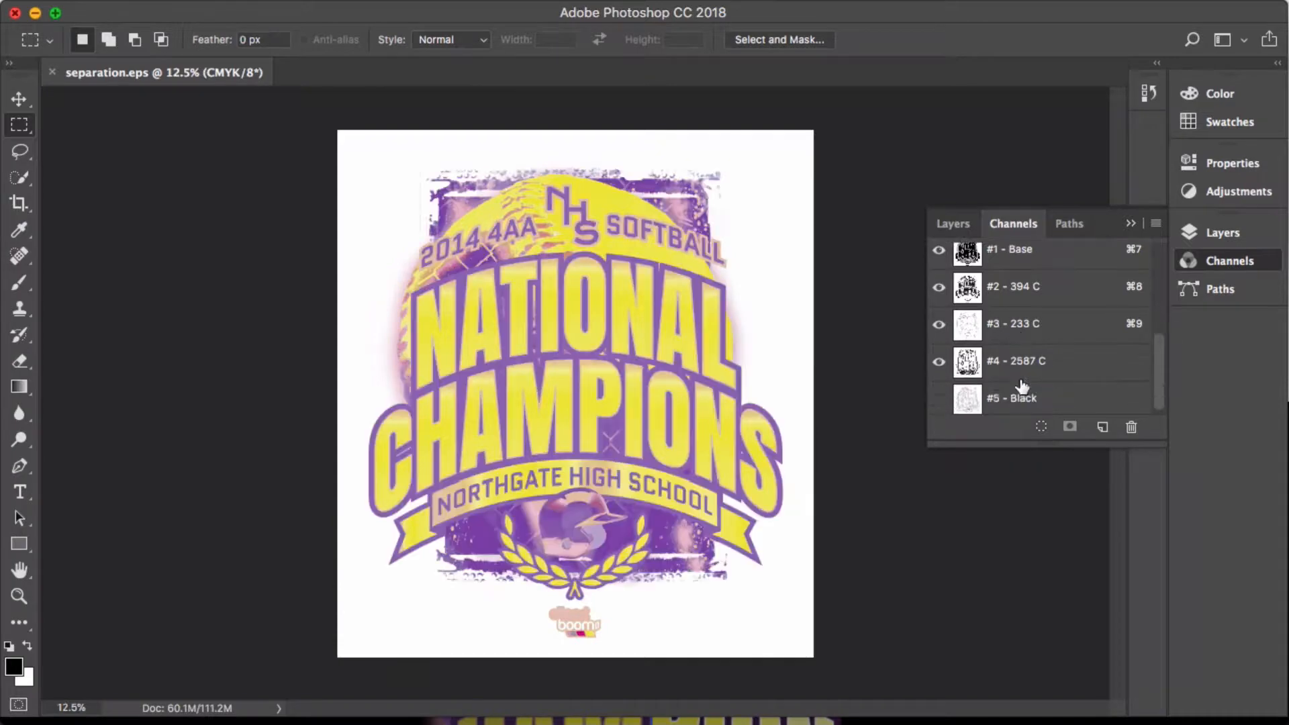
pyautogui.click(939, 399)
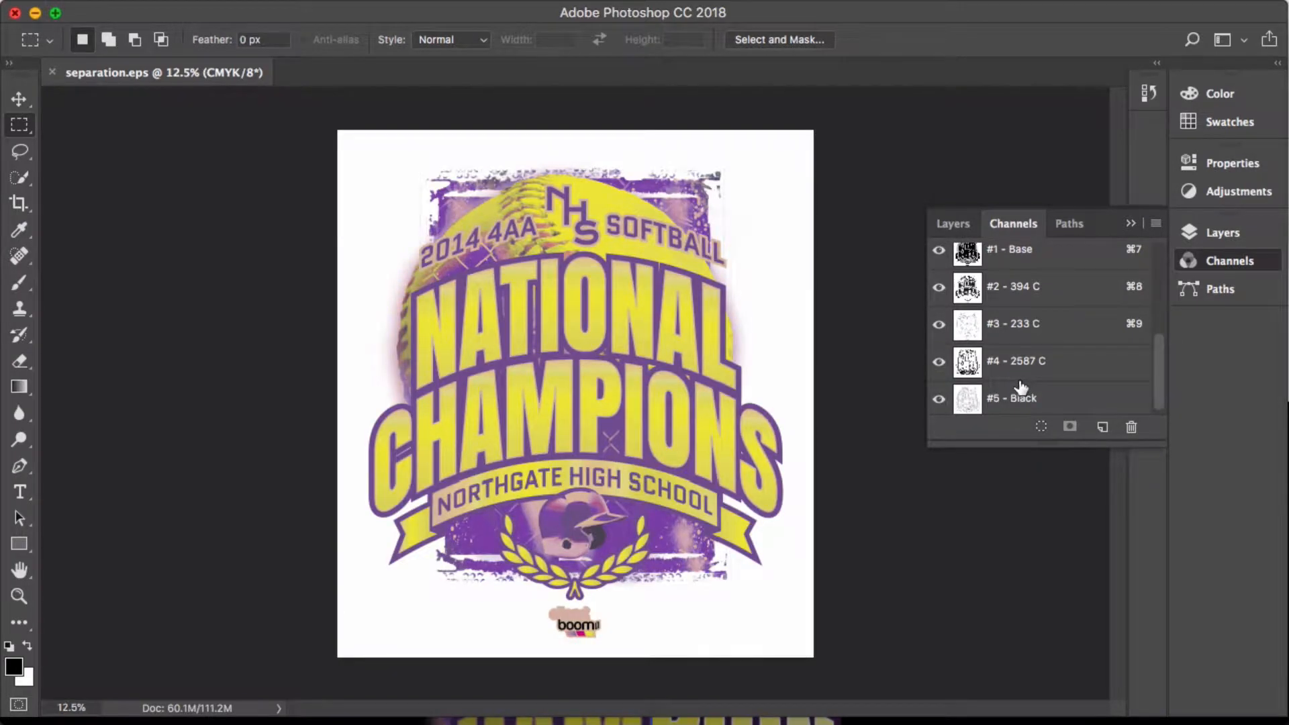